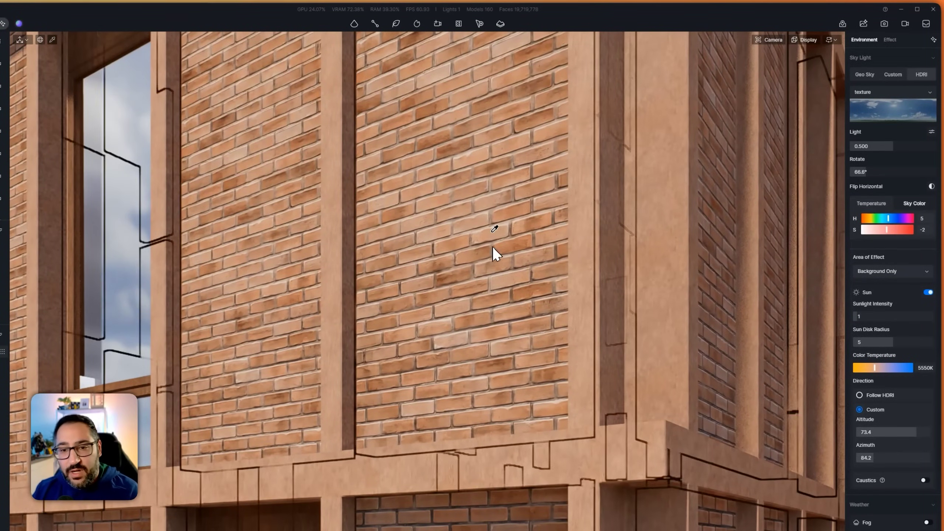
Pick the facade's brick material for editing and view the Wind Chime AF-465 swatch on the Benjamin Moore page in the browser
left_click(496, 239)
scroll(534, 215, "up", 5)
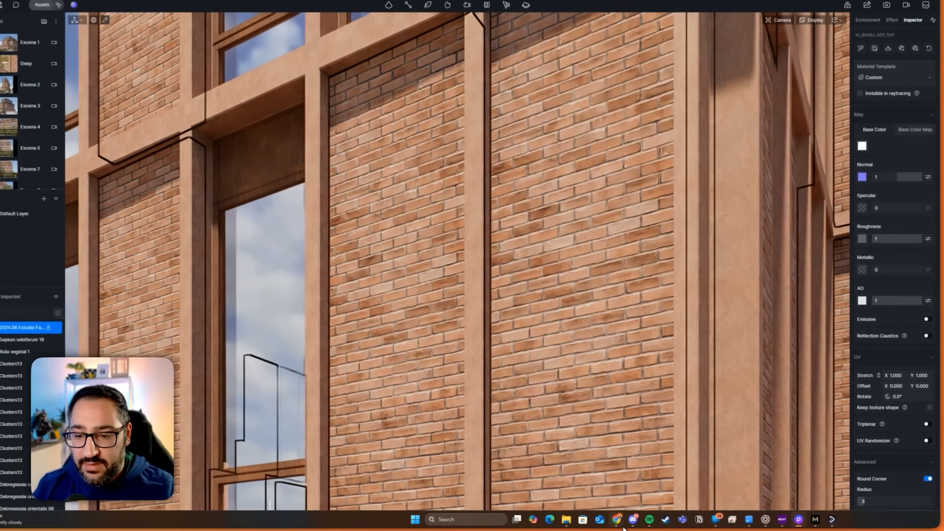
mouse_move(625, 519)
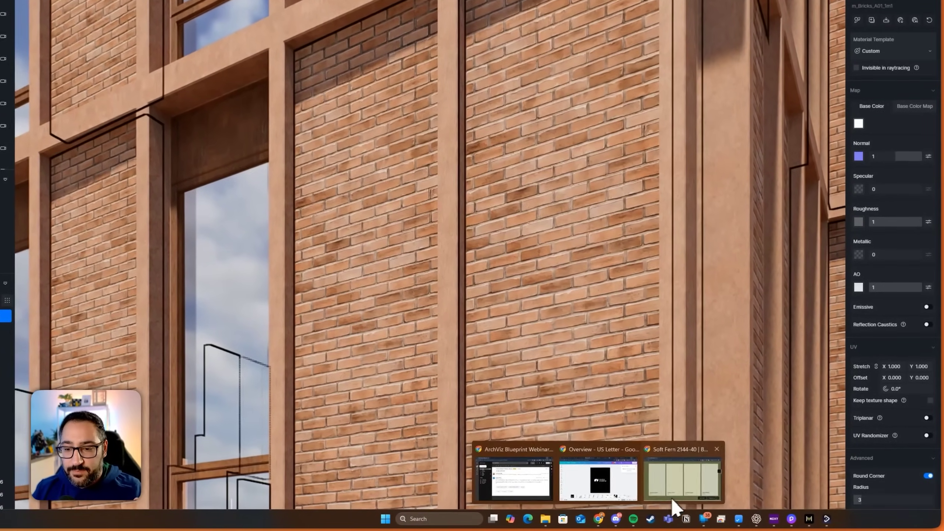
left_click(672, 498)
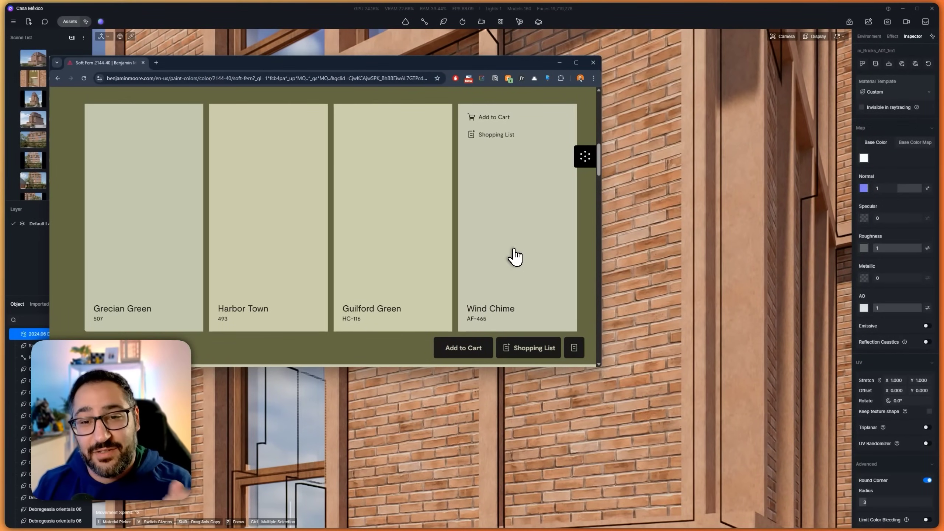
left_click(879, 152)
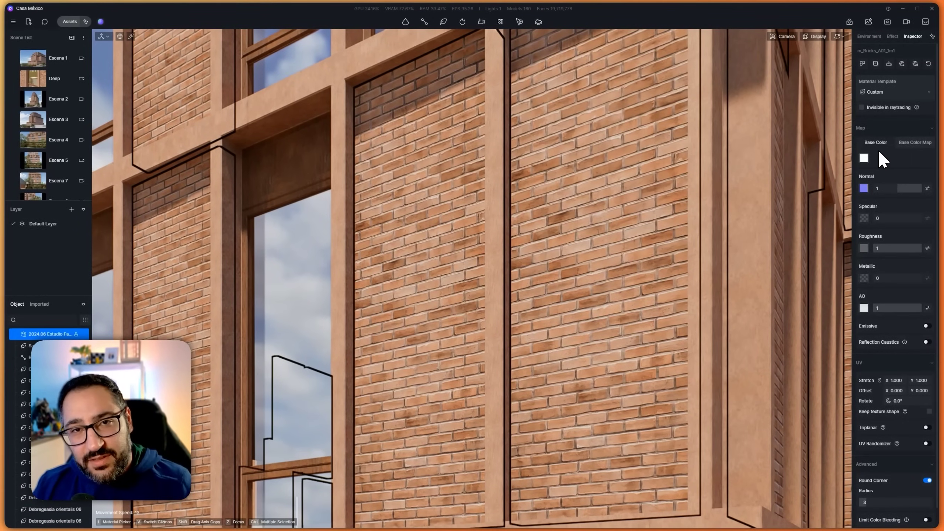
Sample the Wind Chime swatch from the Benjamin Moore page as the brick material's base color
left_click(864, 158)
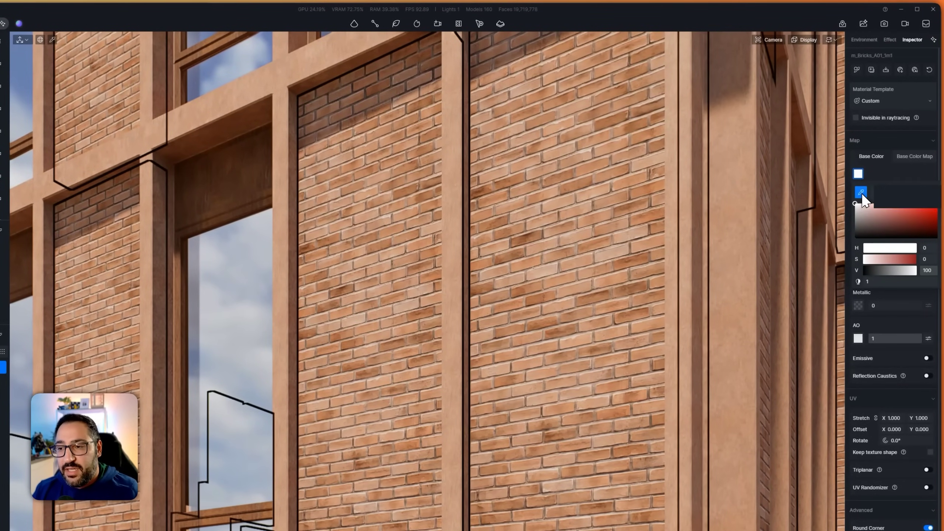
left_click(861, 192)
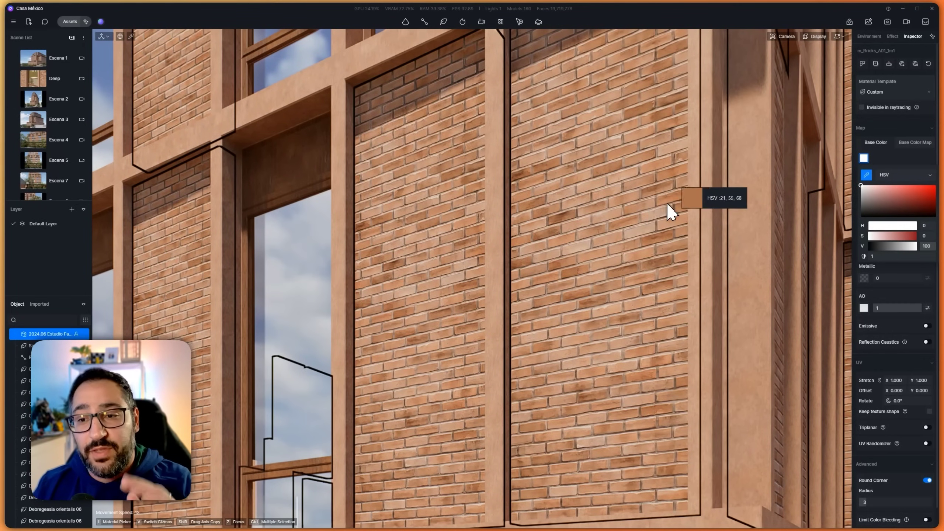
key("Escape")
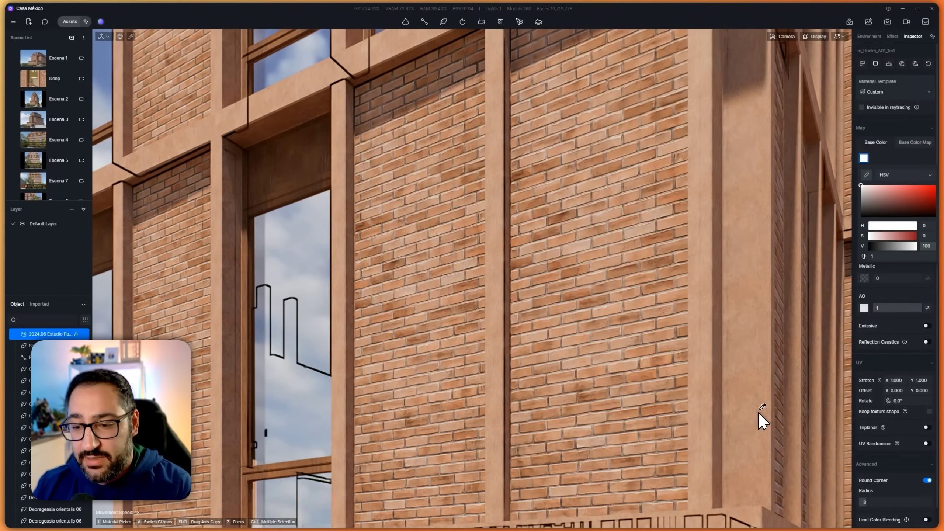
mouse_move(782, 518)
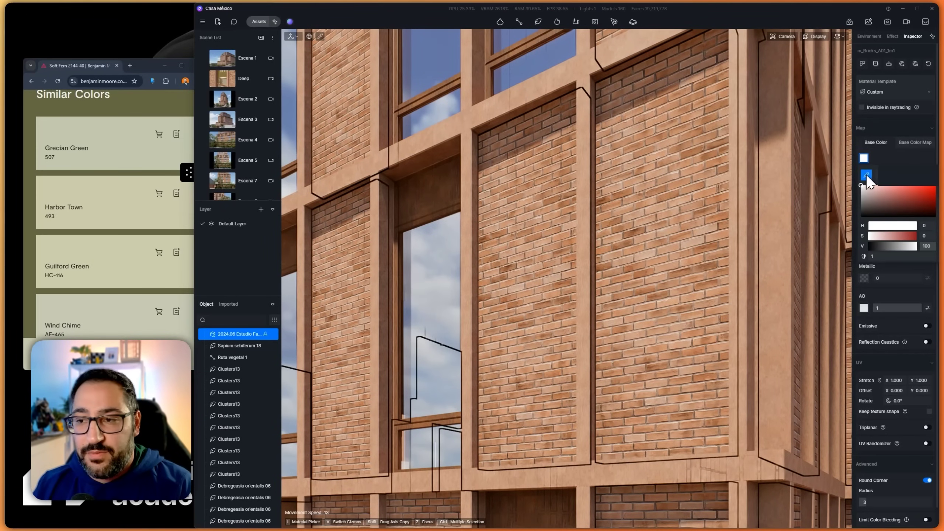
left_click(866, 174)
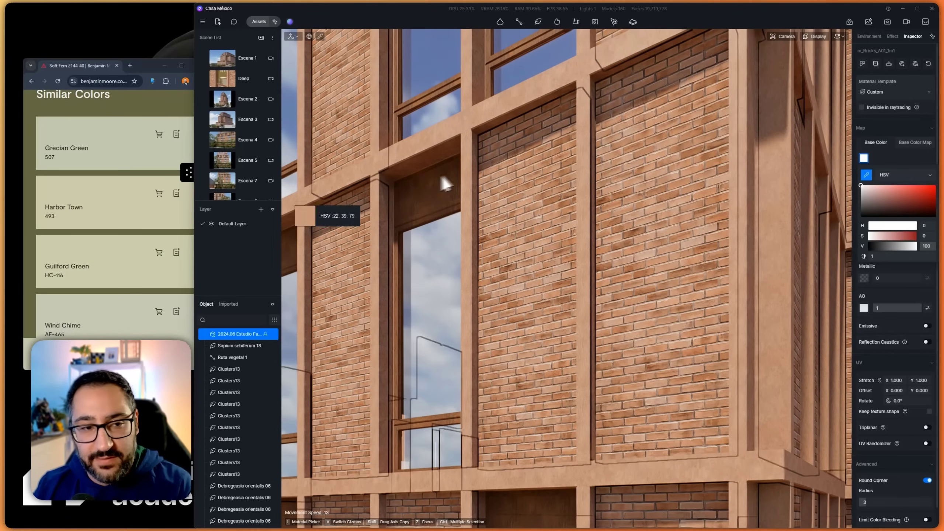
left_click(115, 320)
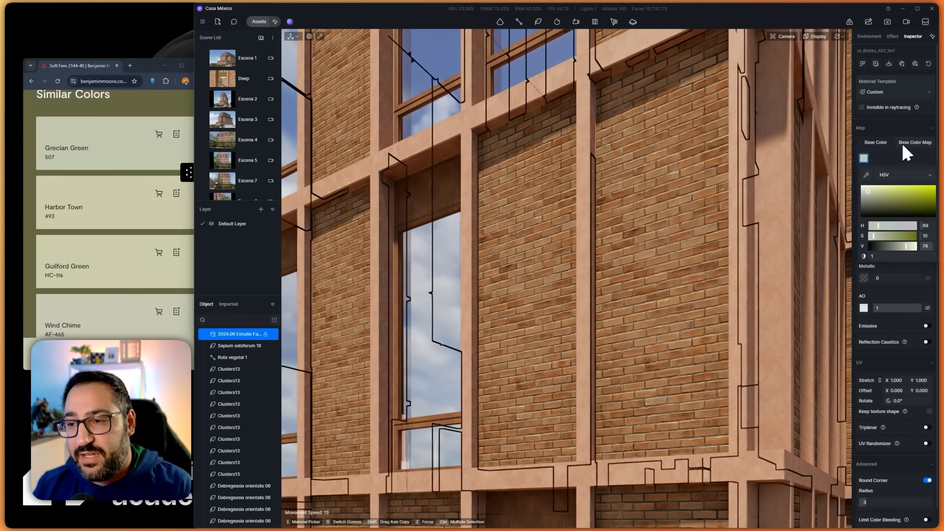
Adjust the brick's base color map to saturation -100, brightness 25 and contrast -33
left_click(913, 142)
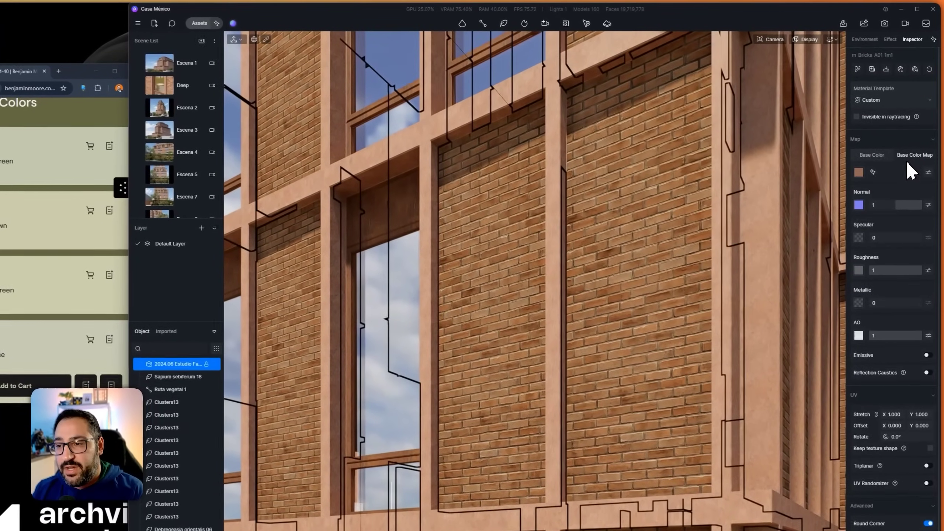
left_click(928, 173)
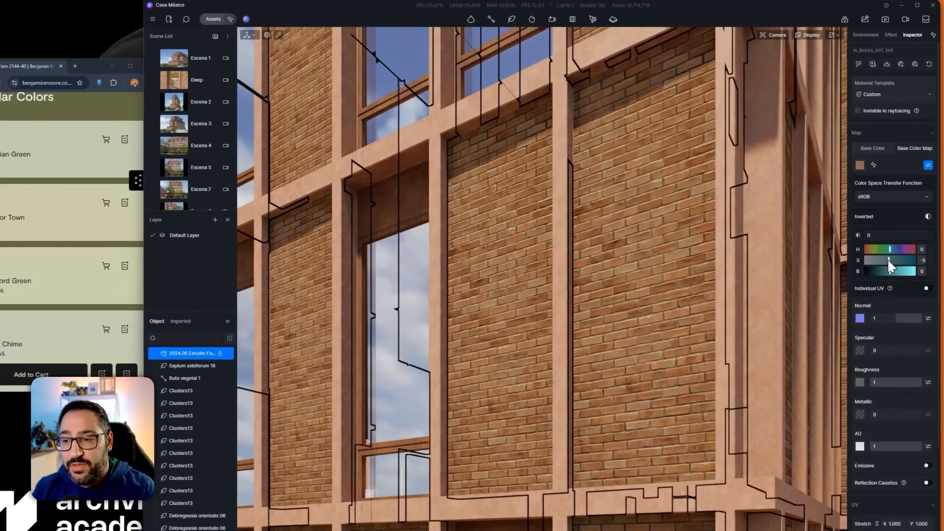
left_click_drag(891, 247, 859, 249)
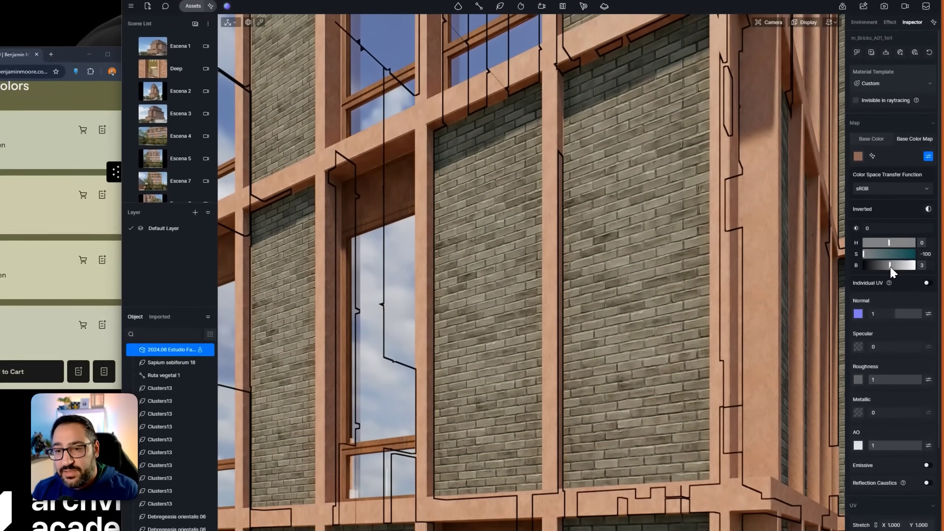
left_click_drag(889, 277, 895, 280)
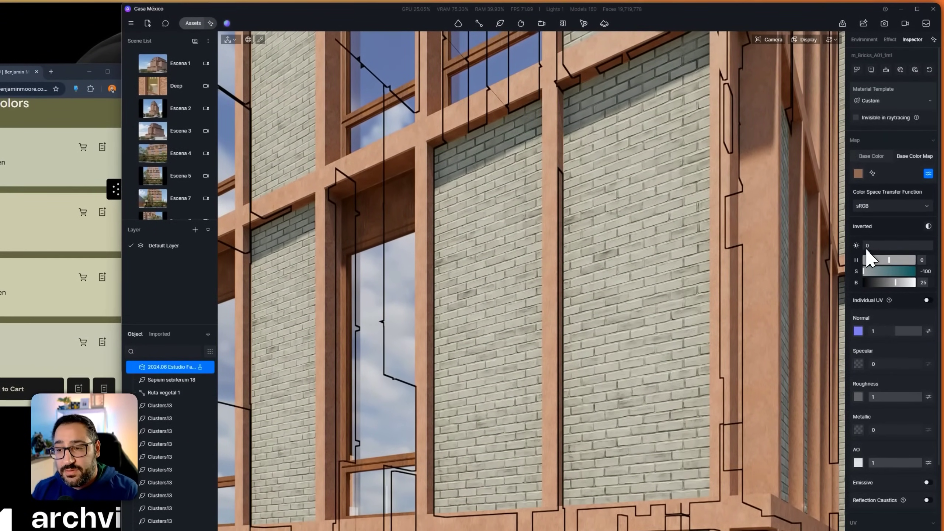
mouse_move(875, 249)
left_mouse_down()
mouse_move(907, 247)
mouse_move(861, 251)
left_mouse_up()
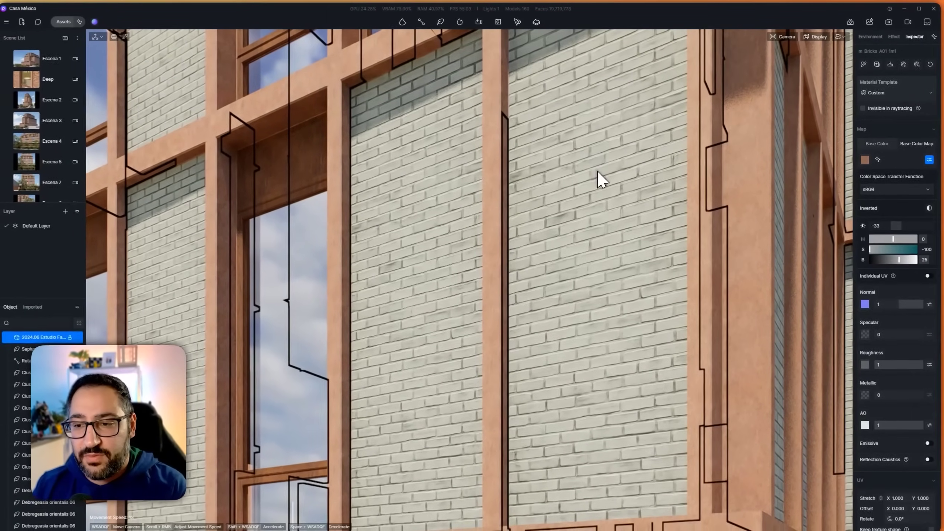
key("Escape")
left_click(632, 183)
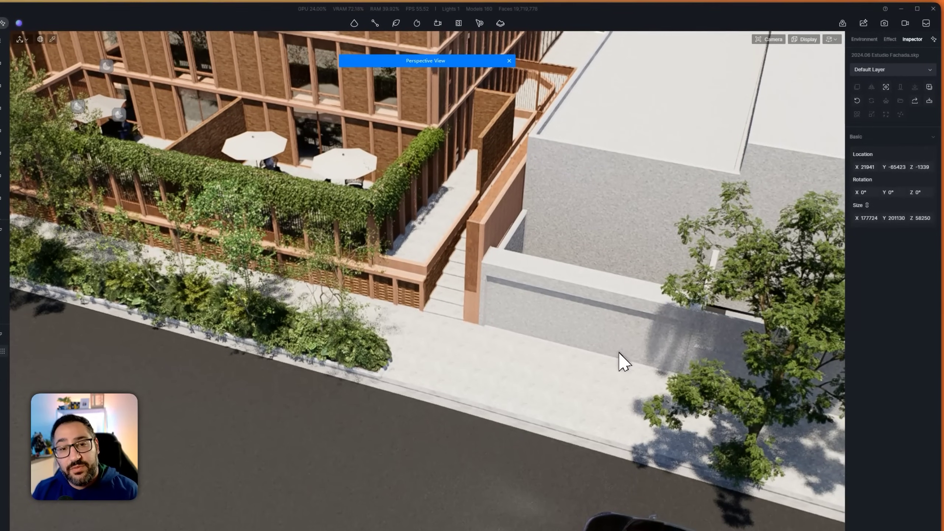
Replace the sidewalk tree behind the black car with Aesculus californica 02 from the online Flowering Tree models
right_click_drag(619, 354, 575, 332)
key("d")
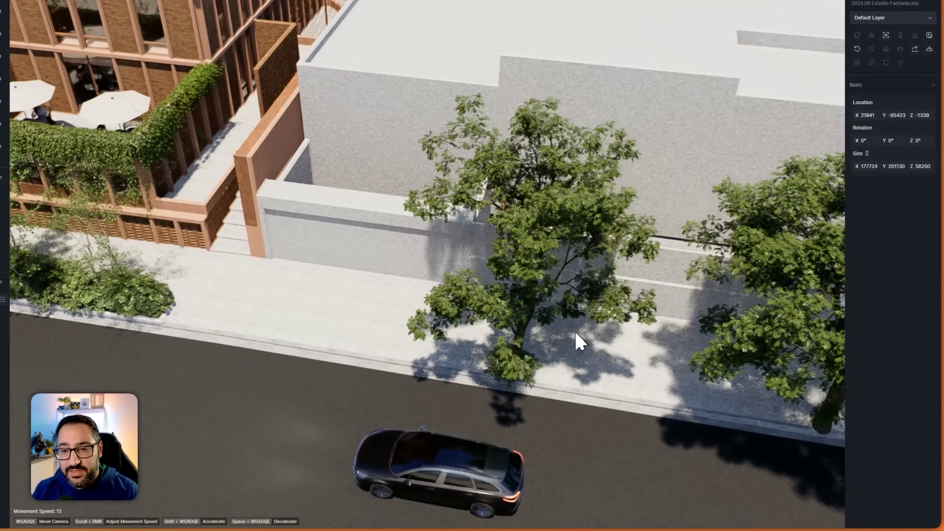
left_click(551, 301)
left_click(526, 322)
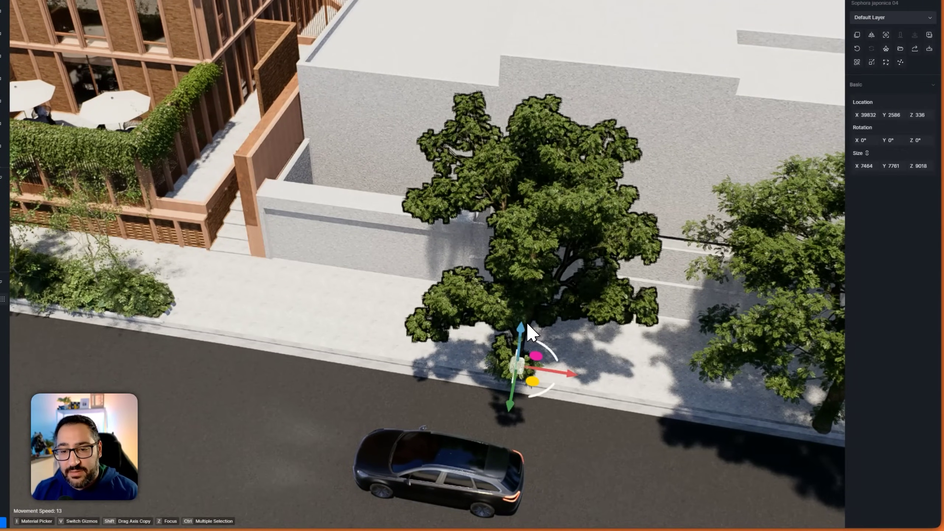
key("d")
key("w")
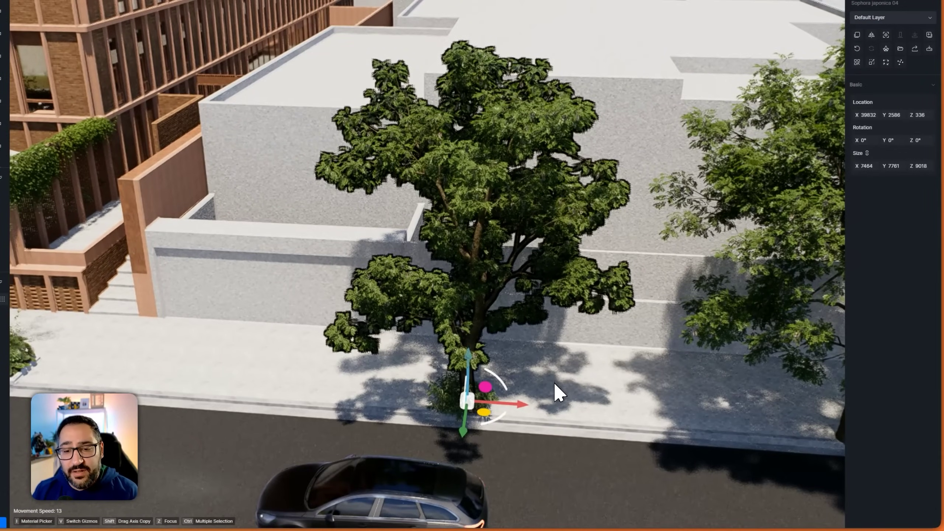
key("s")
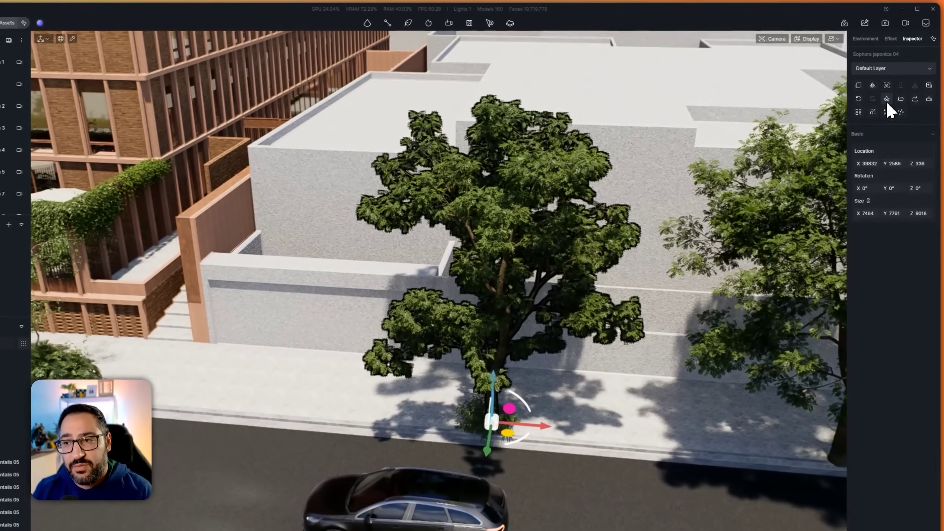
left_click(886, 98)
left_click(888, 100)
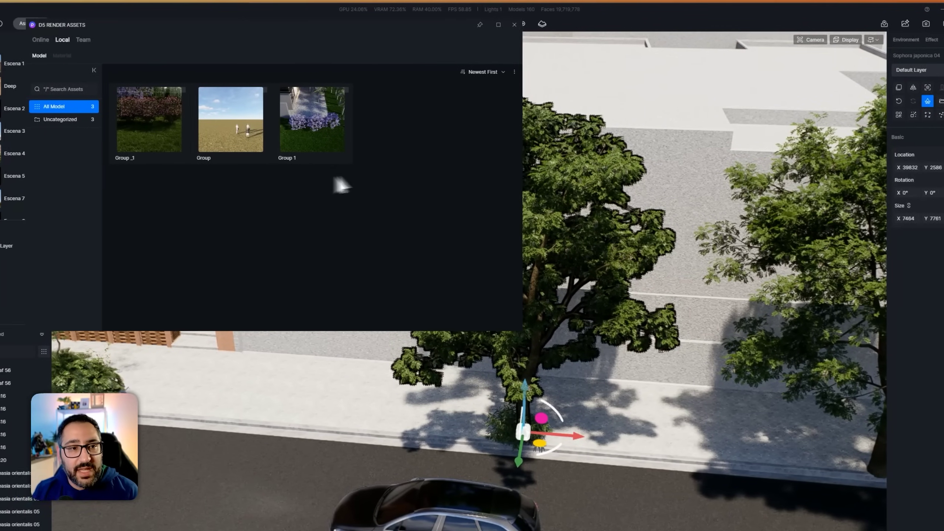
left_click(40, 39)
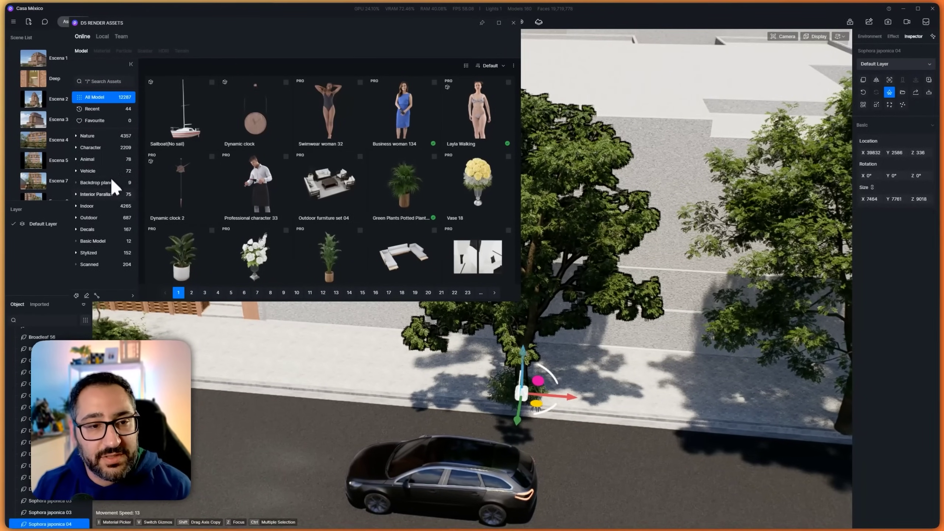
left_click(89, 135)
left_click(101, 148)
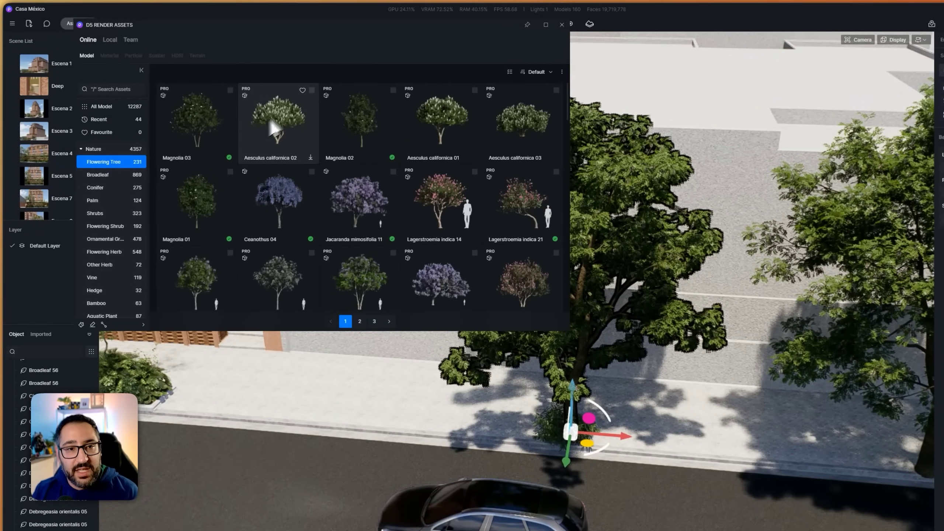
left_click(310, 93)
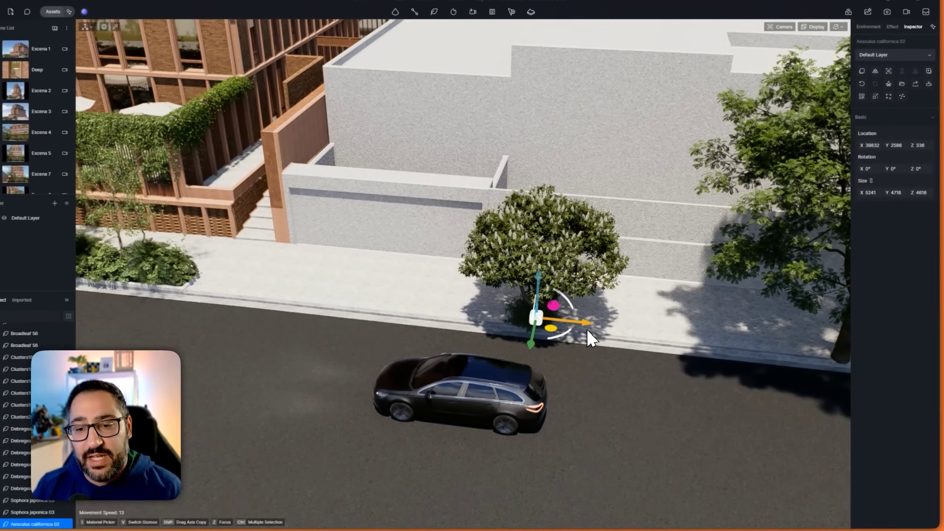
Copy the Aesculus californica 02 tree twice along the sidewalk toward the brick building, forming a row of three
left_click_drag(588, 327, 434, 309, "shift")
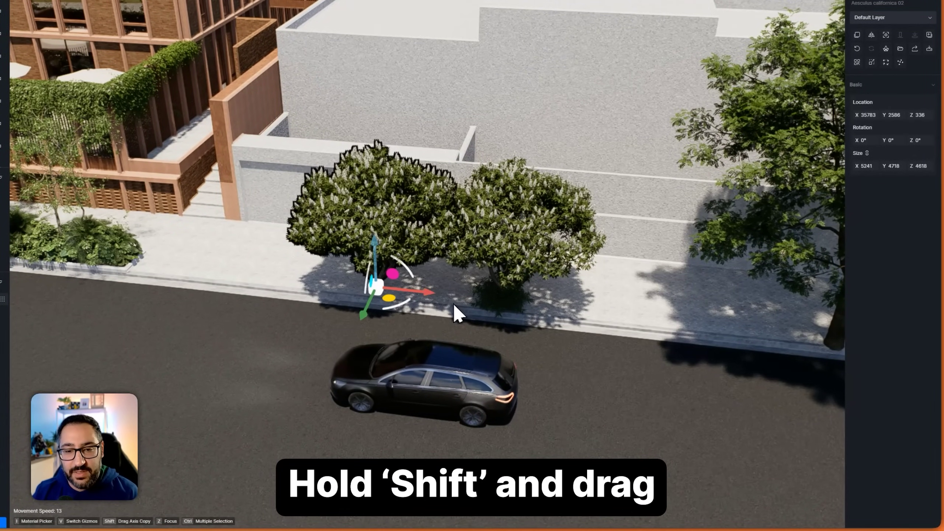
left_click_drag(432, 301, 310, 297, "shift")
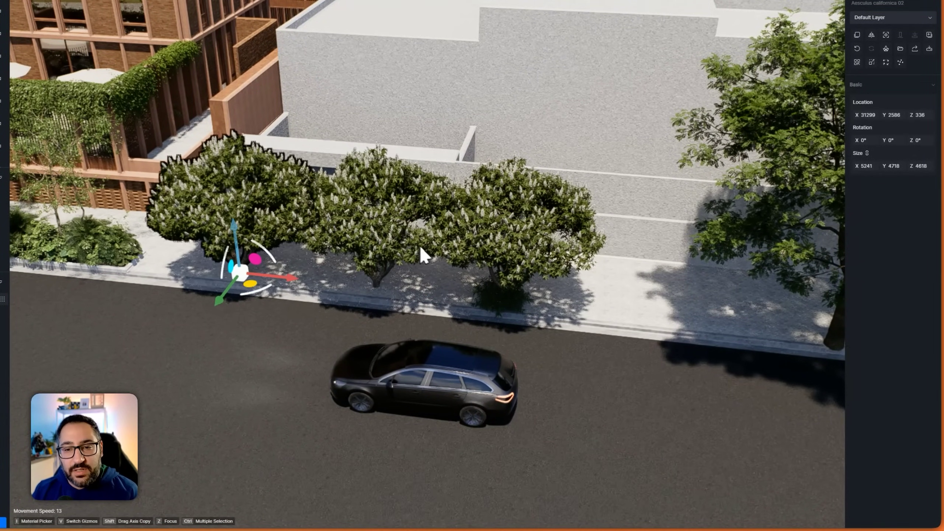
Randomize the size and rotation of the three Aesculus californica 02 trees on the sidewalk
right_click_drag(419, 245, 462, 235)
key("w")
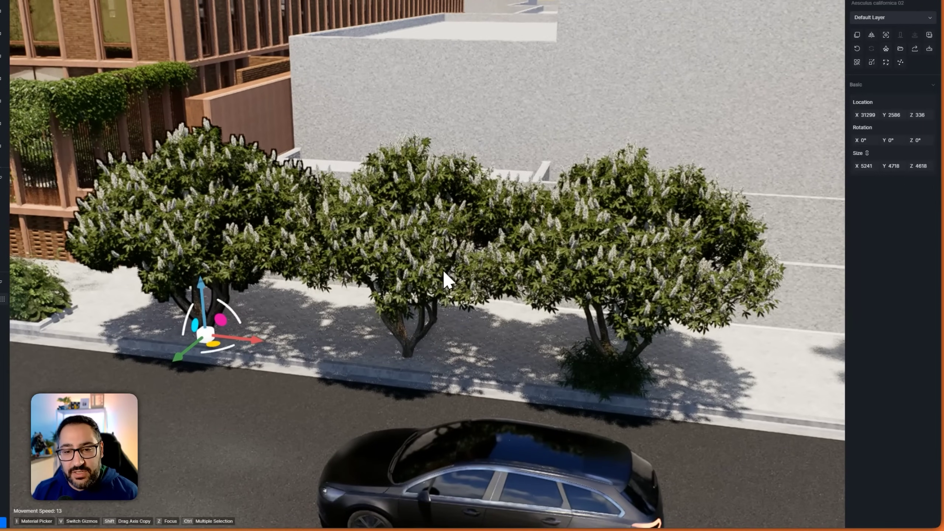
left_click(433, 279)
left_click(587, 273, "ctrl")
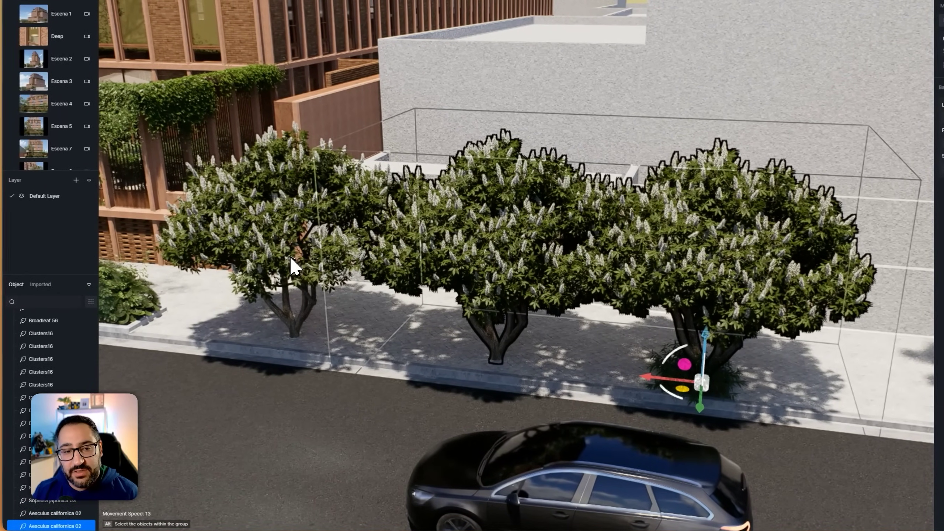
left_click(231, 262, "ctrl")
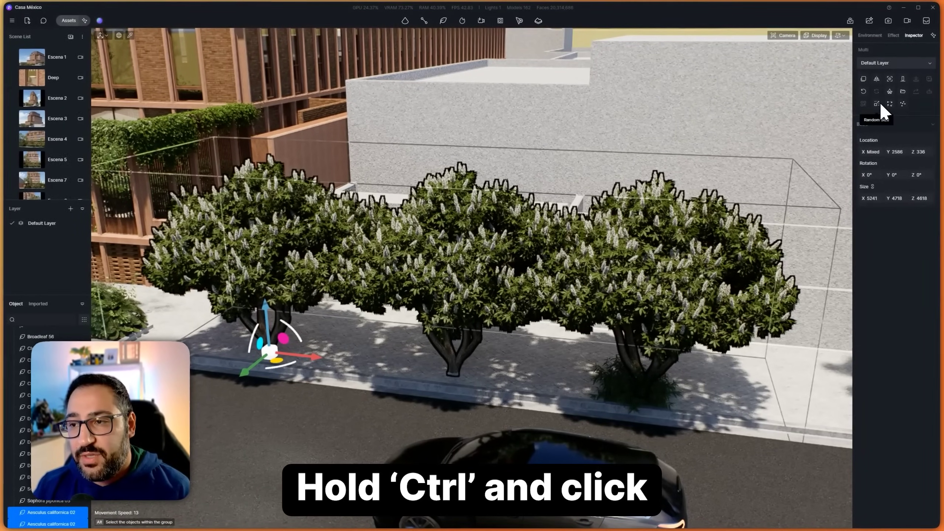
left_click(877, 104)
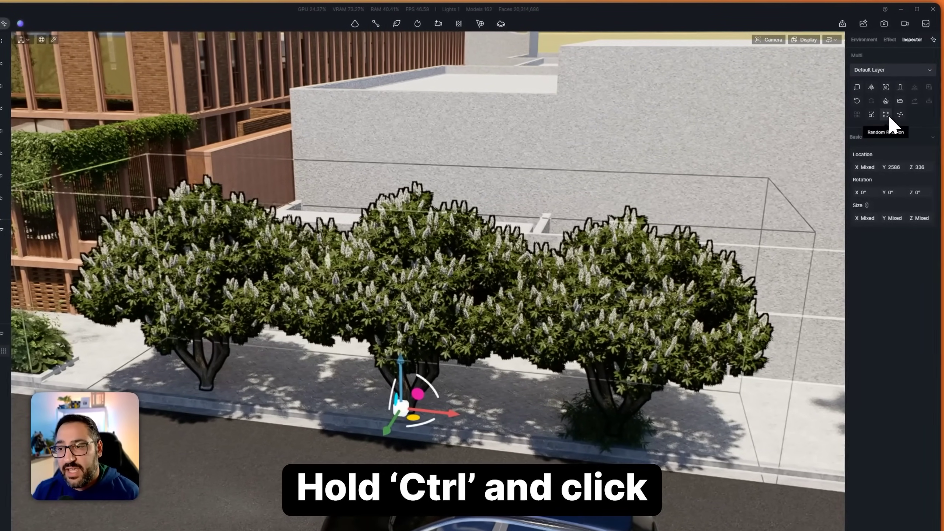
left_click(886, 115)
left_click(886, 115)
left_click(886, 115)
left_click(886, 115)
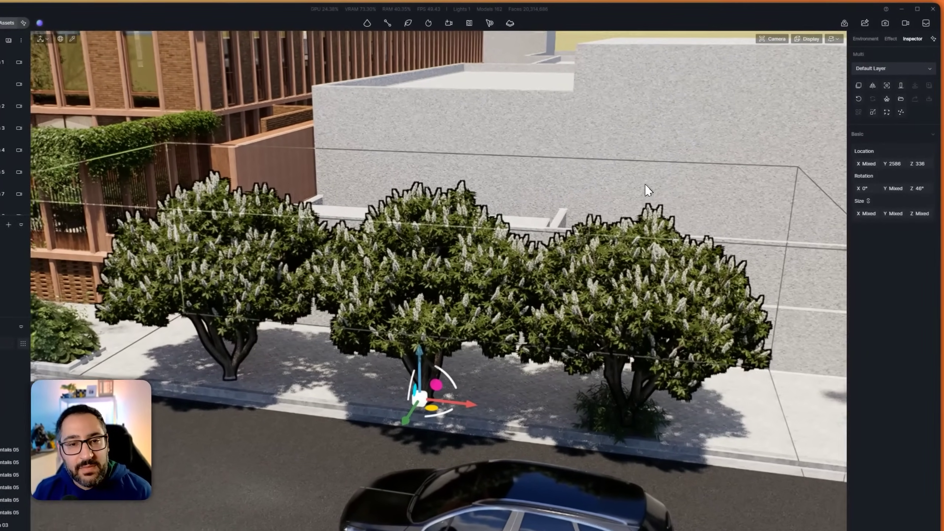
In the Escena 5 view, switch the sky light to Custom, turn daytime off and night on, and raise the moonlight intensity
mouse_move(647, 190)
right_mouse_down()
mouse_move(484, 162)
mouse_move(453, 439)
mouse_move(451, 388)
mouse_move(645, 195)
right_mouse_up()
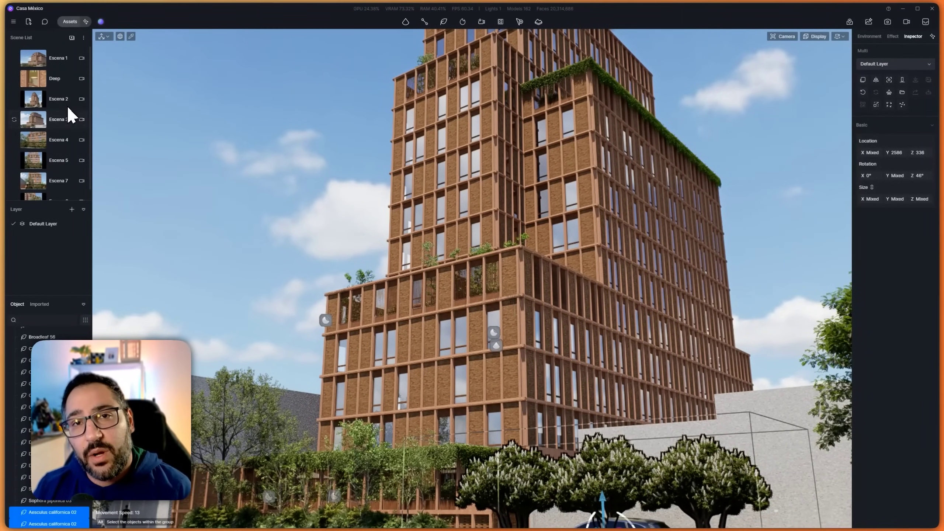
left_click(70, 165)
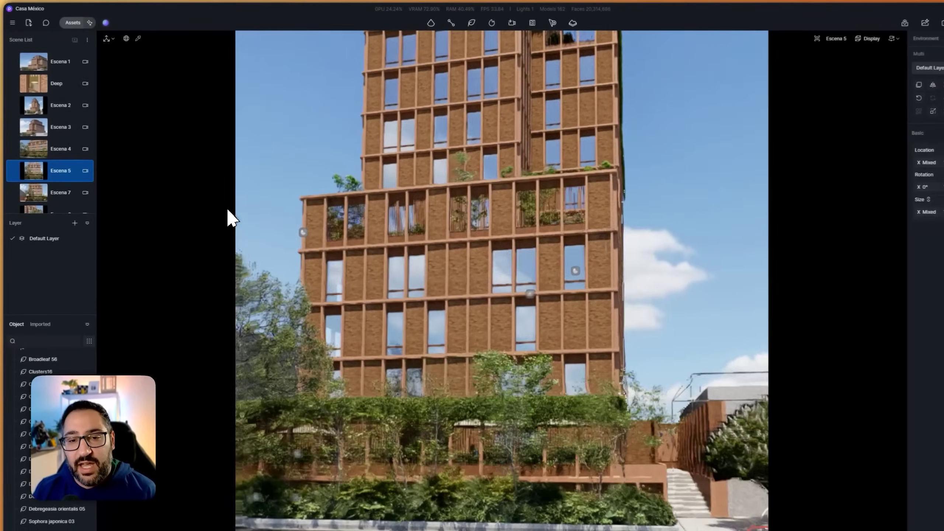
key("p")
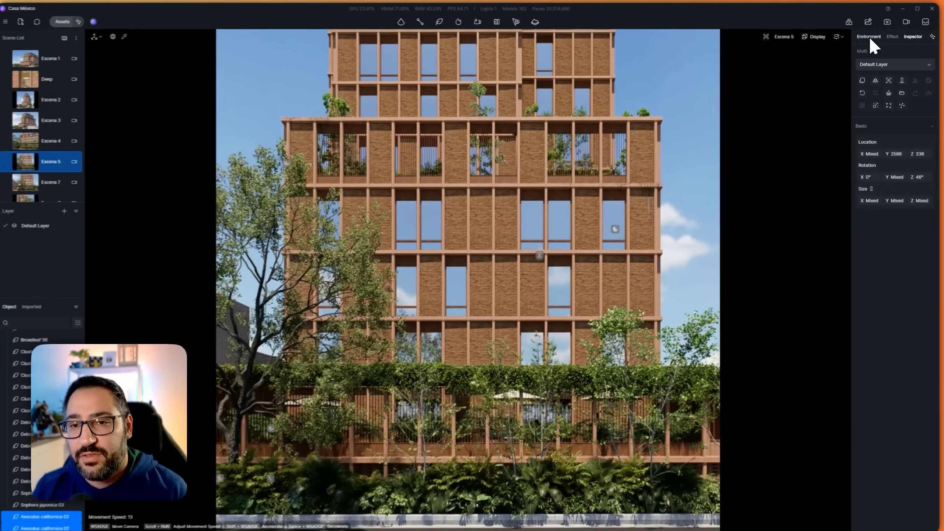
left_click(869, 39)
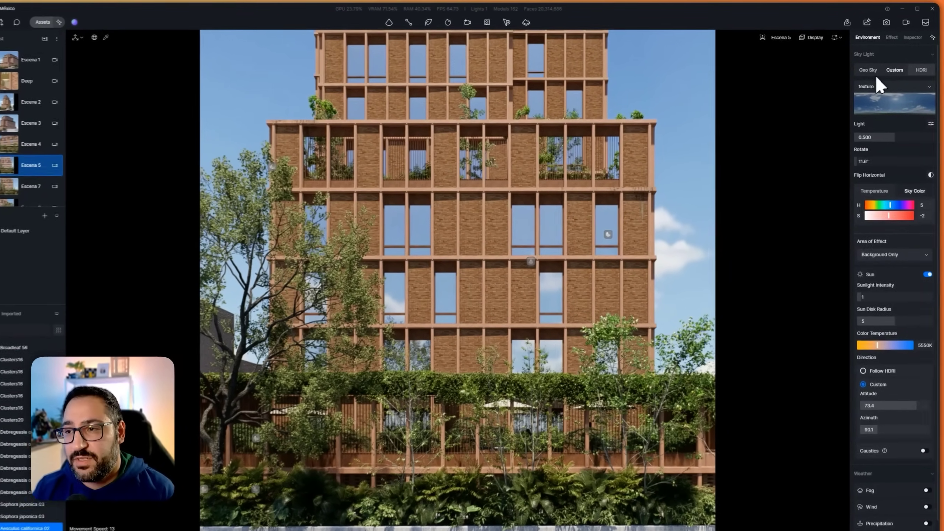
left_click(895, 68)
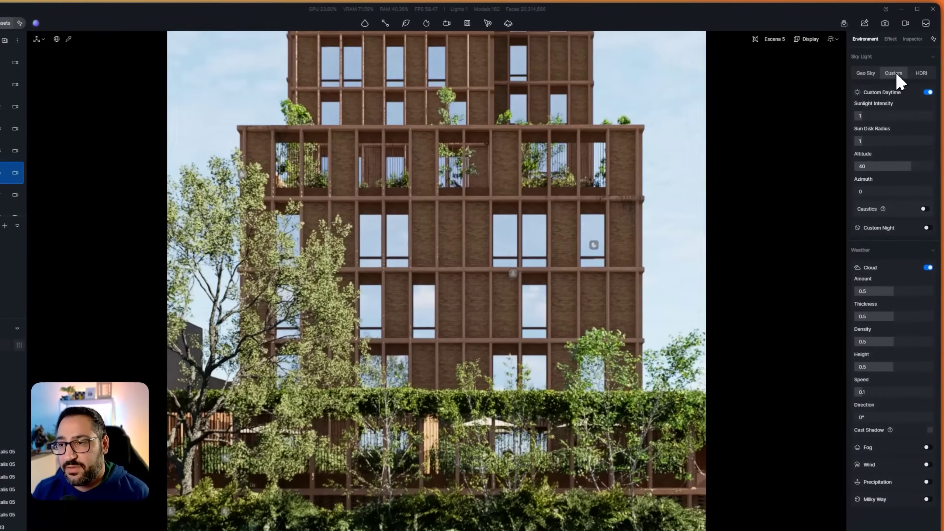
left_click(925, 100)
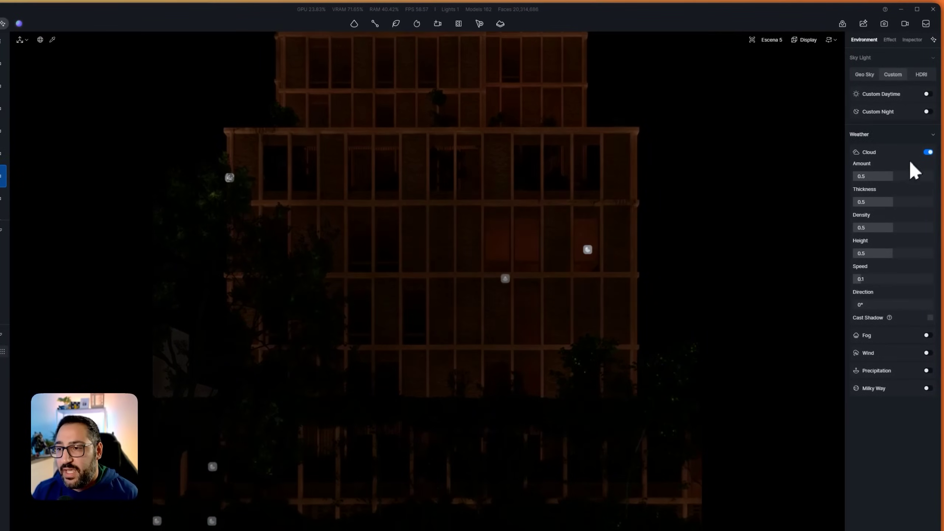
left_click(928, 111)
left_click_drag(893, 138, 905, 138)
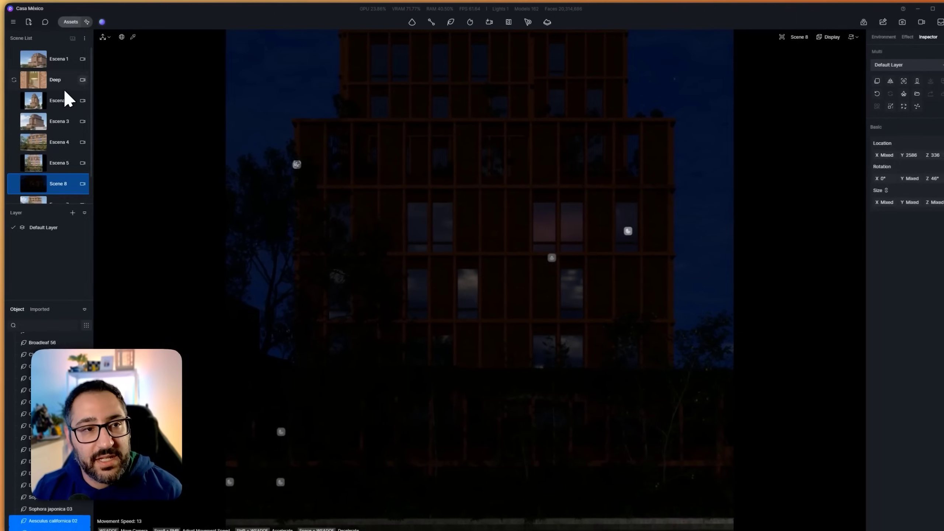
Apply Scene 8's environment to all scenes with moonlight intensity 8.25, moon disk radius 4.6 and moon phases 0.71, and check it in Escena 2
left_click(84, 38)
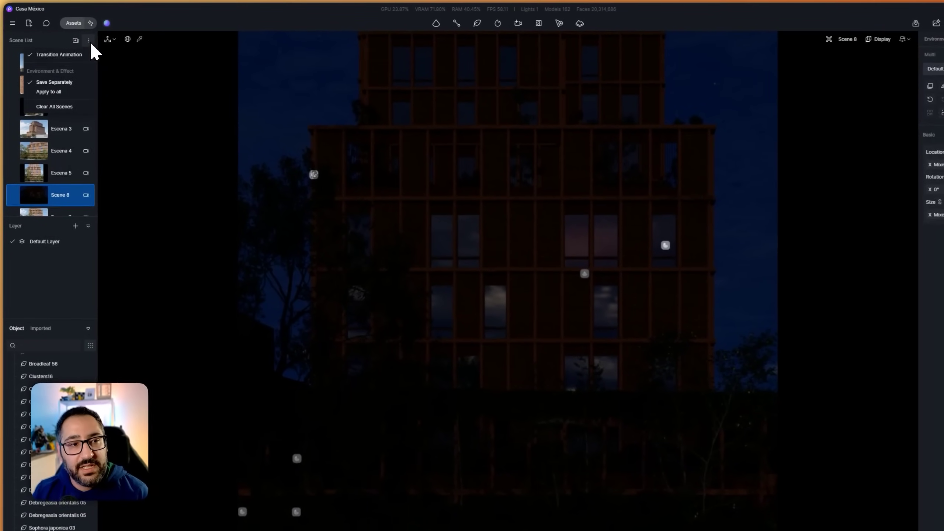
left_click(68, 93)
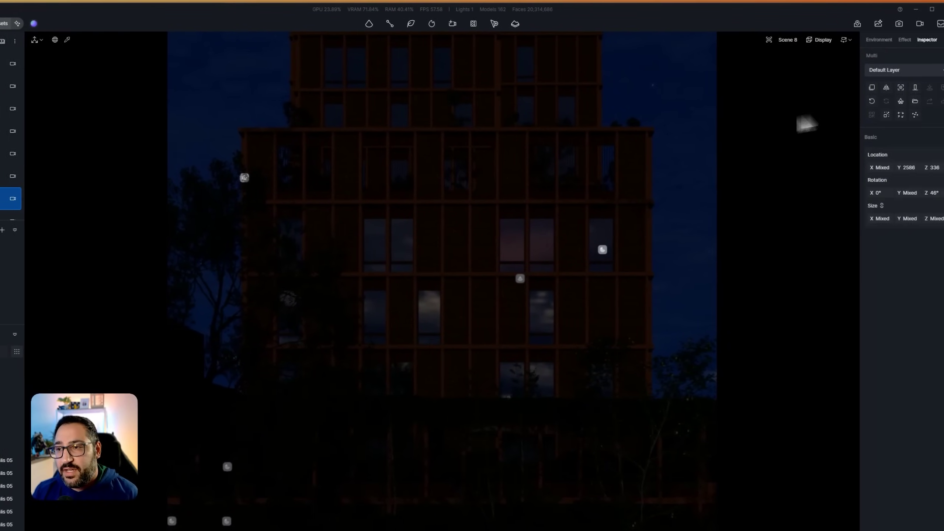
left_click(879, 40)
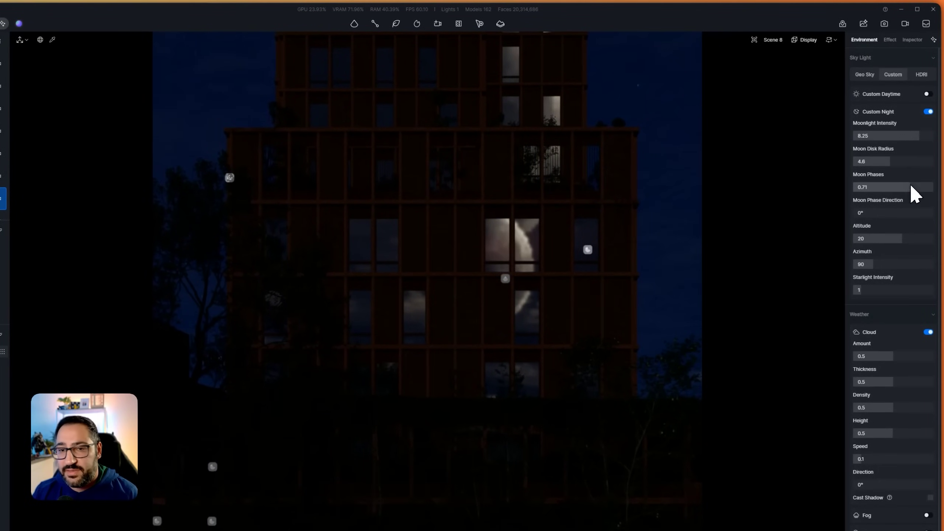
left_click(61, 110)
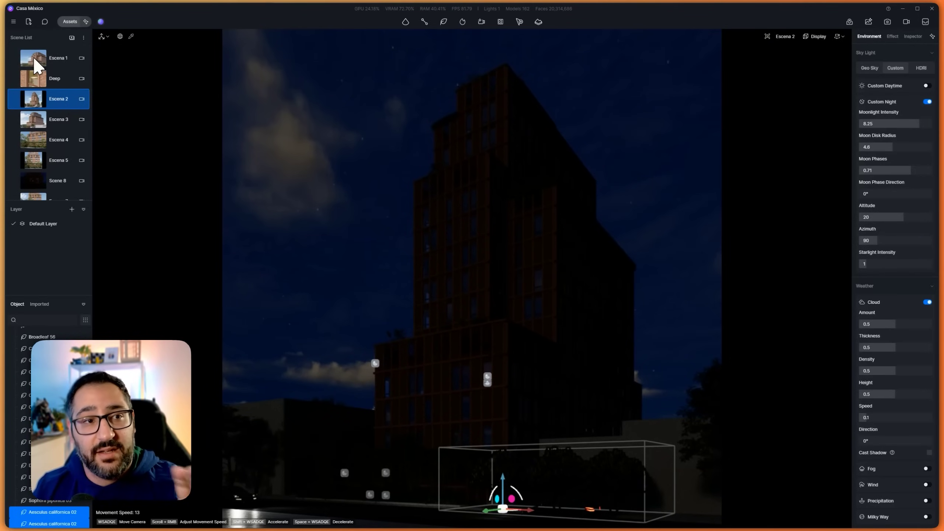
left_click(84, 38)
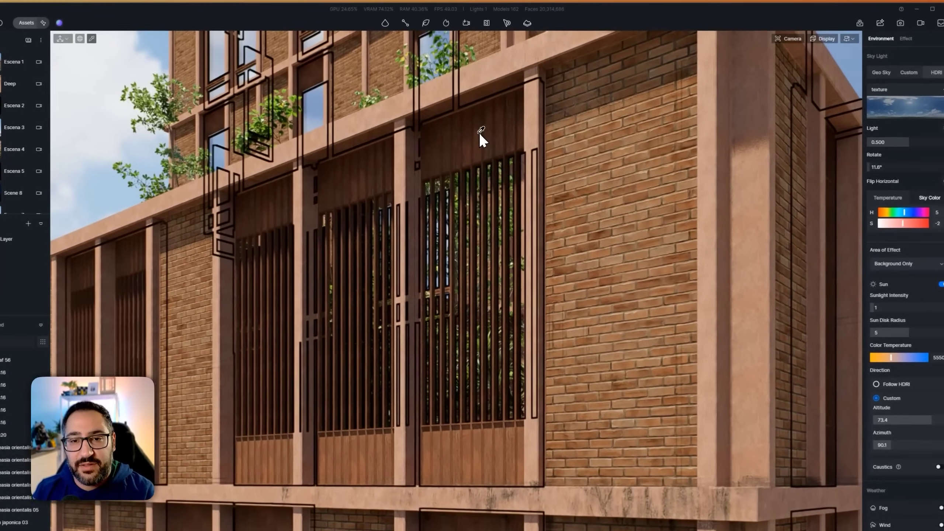
Save the brown panel material above the facade's vertical slats to the local library and view it among the local materials
left_click(480, 135)
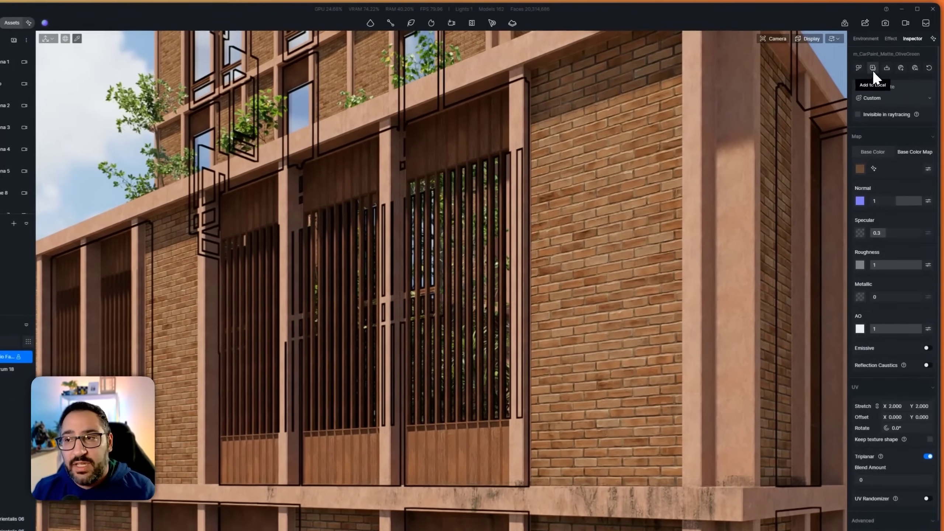
left_click(875, 64)
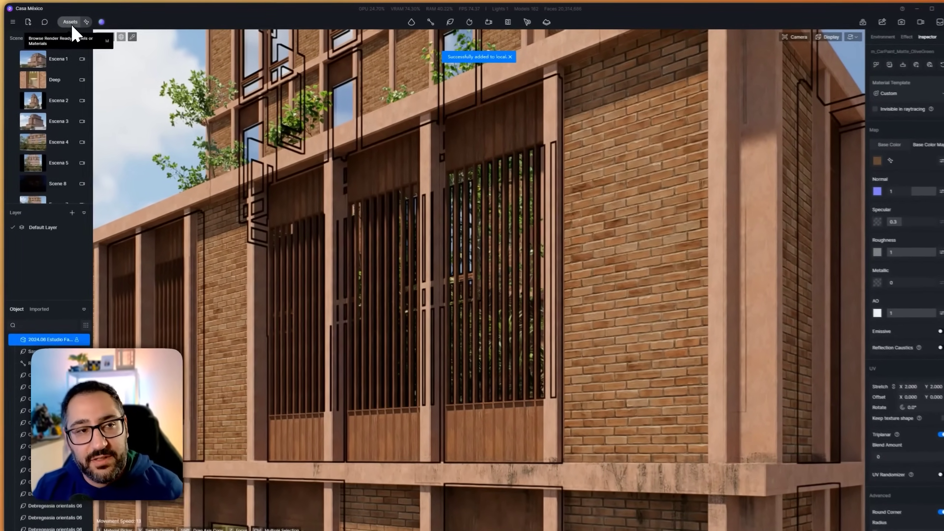
left_click(69, 23)
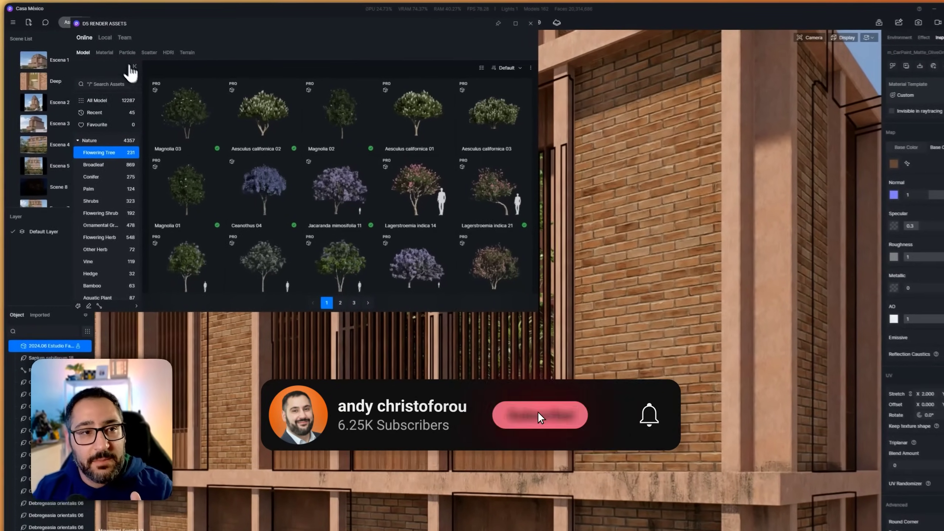
left_click(103, 36)
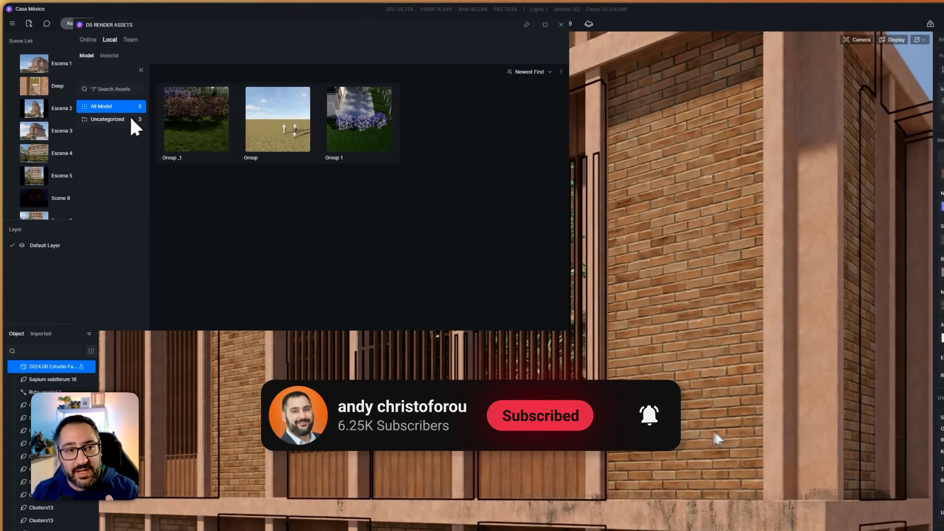
left_click(109, 56)
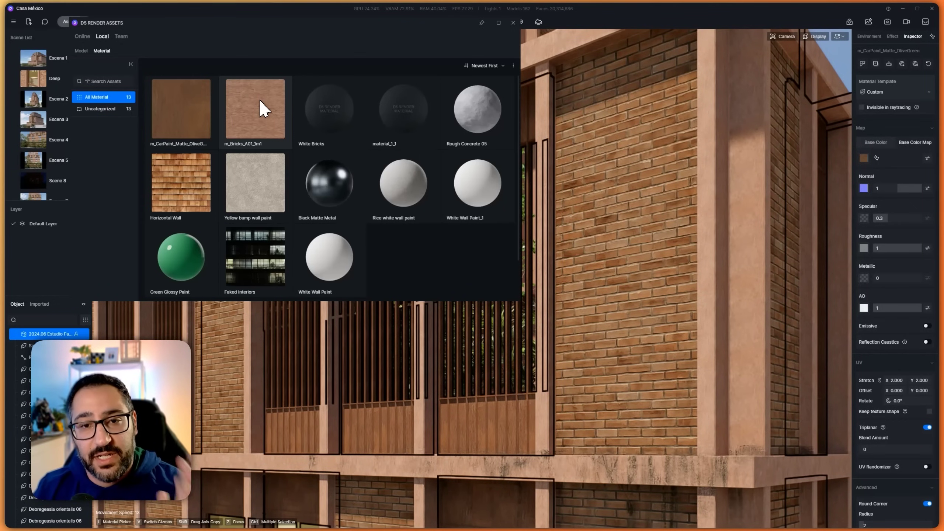
left_click(512, 22)
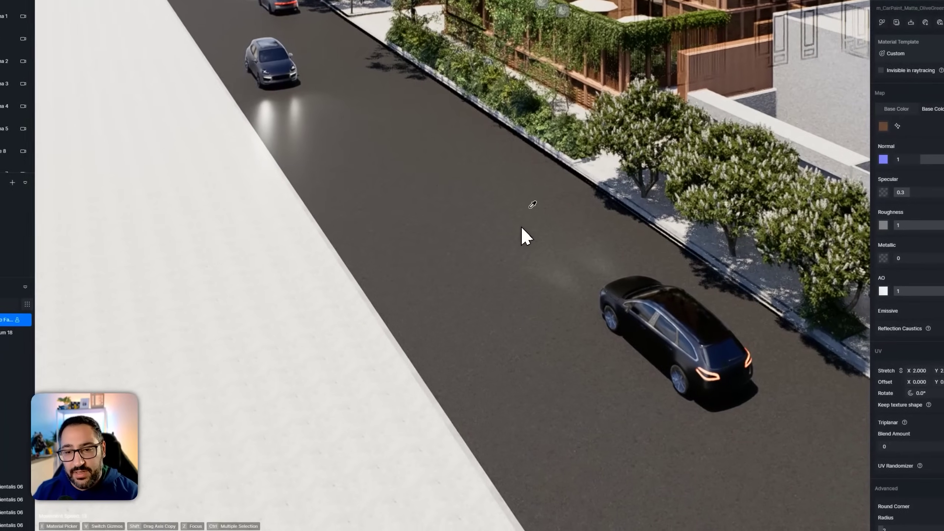
Batch import the Asphalt031_2K-JPG texture maps, from AmbientOcclusion through Roughness, into the road's asphalt material
scroll(518, 242, "up", 3)
scroll(507, 233, "down", 3)
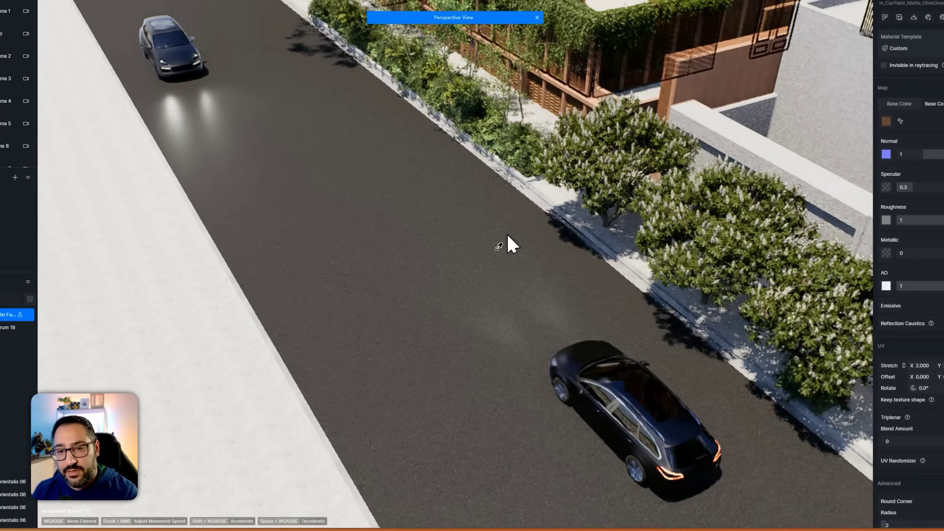
scroll(506, 205, "up", 2)
scroll(505, 206, "up", 3)
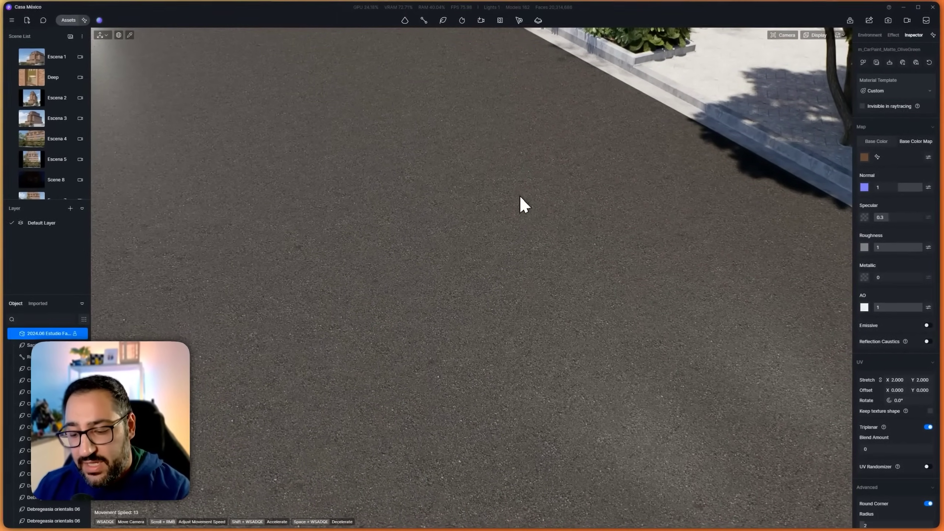
key("i")
left_click(538, 198)
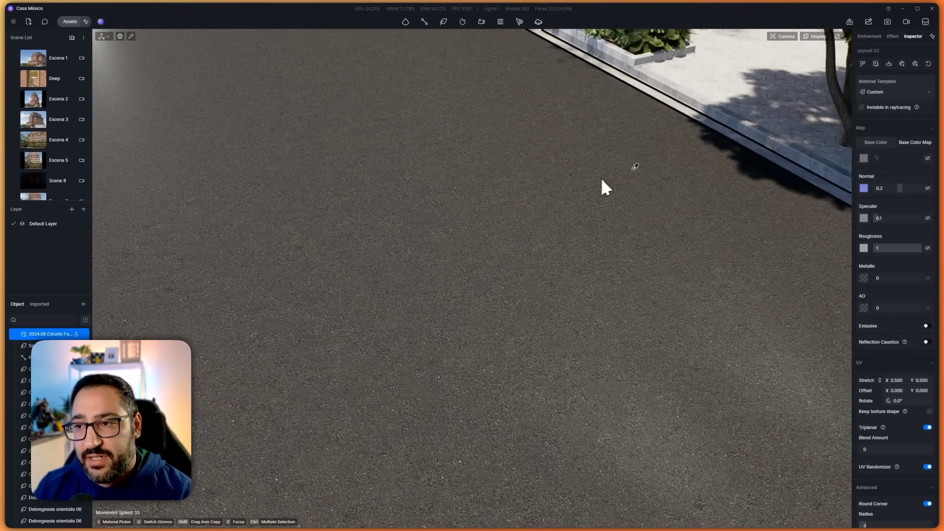
left_click(904, 63)
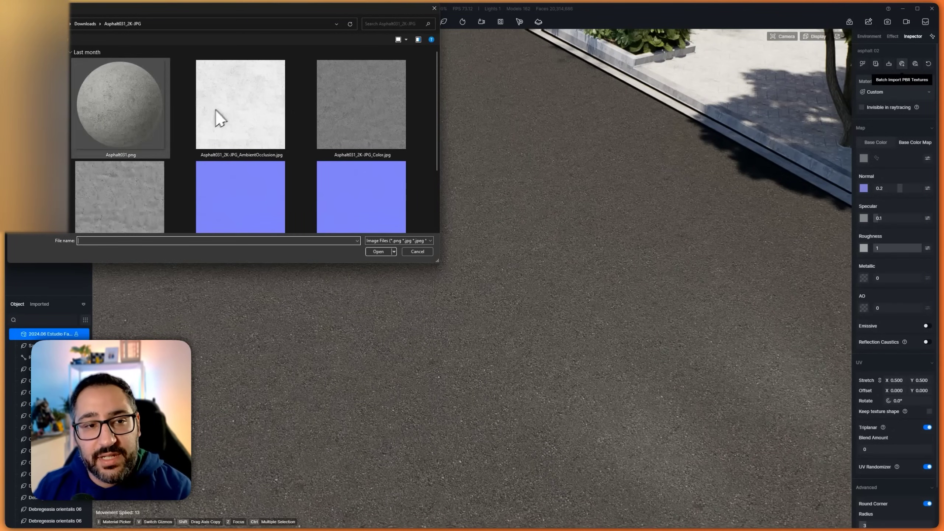
scroll(238, 130, "down", 3)
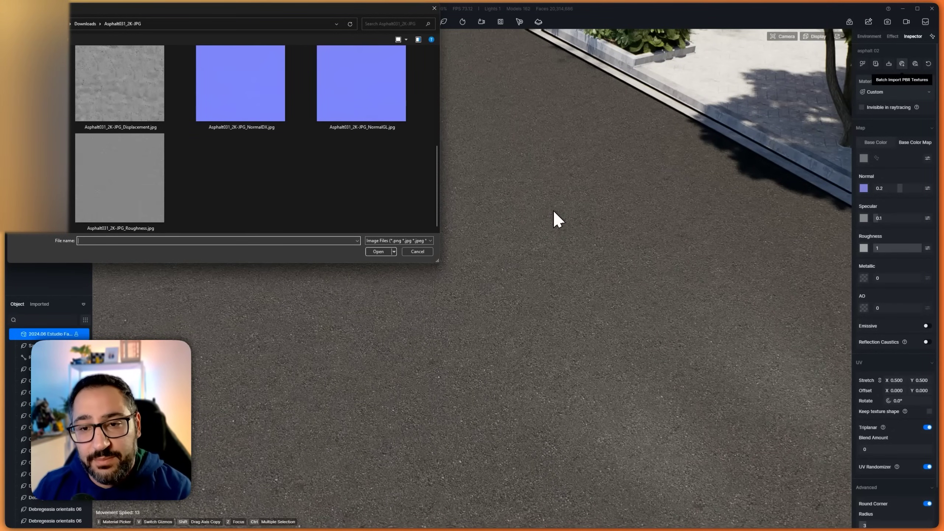
scroll(347, 168, "up", 3)
left_click(293, 148)
scroll(276, 116, "down", 3)
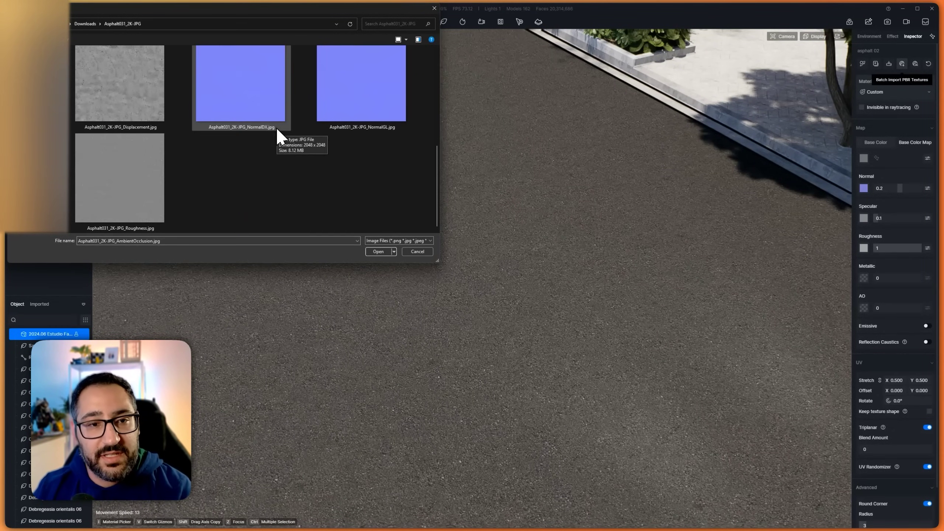
left_click(144, 177, "shift")
left_click(378, 252)
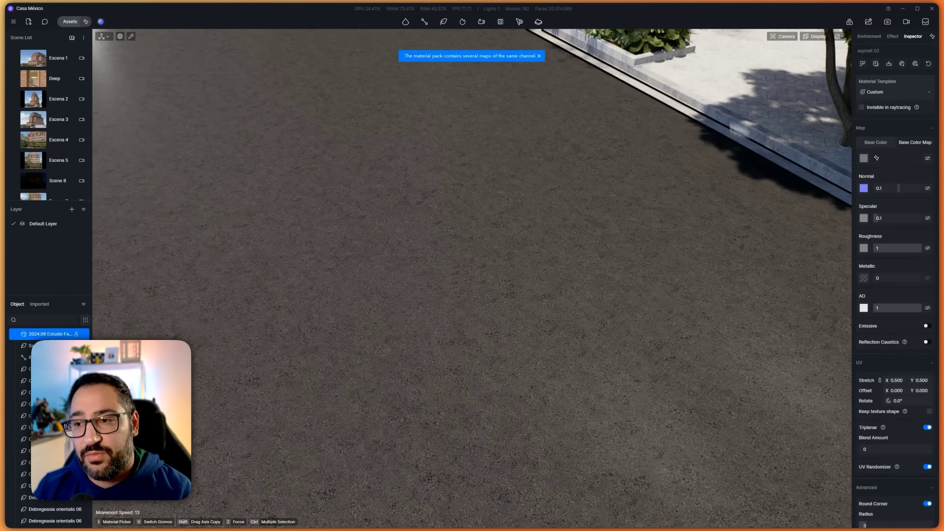
Change the asphalt material's base color to a neutral gray
left_click(863, 158)
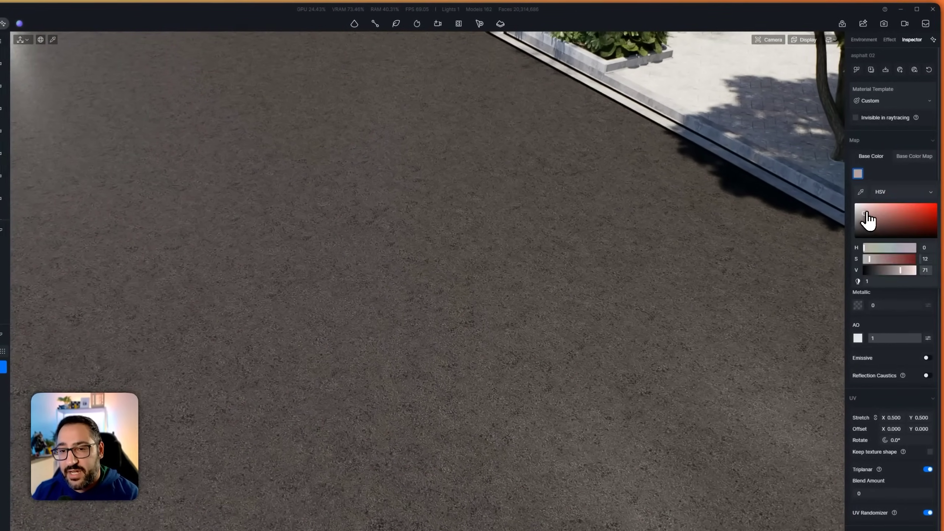
left_click_drag(866, 213, 842, 221)
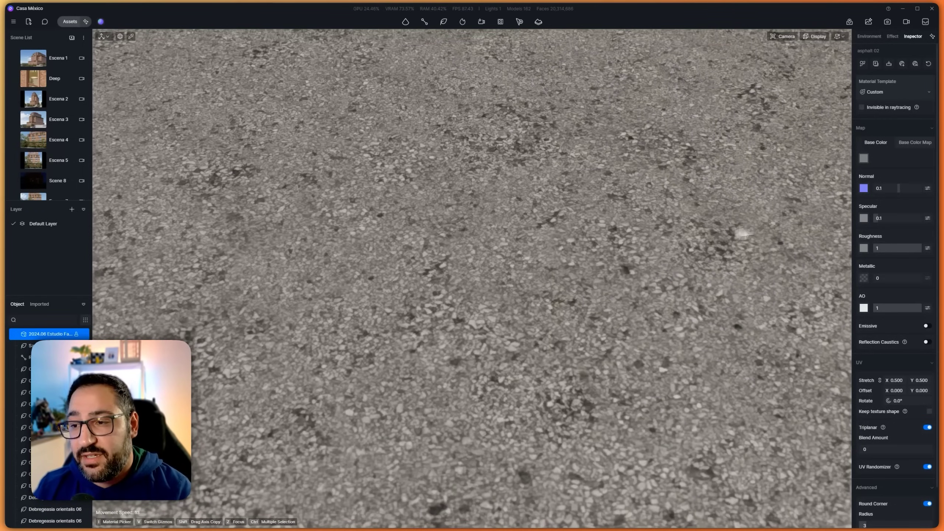
In the Escena 2 view, make the sun direction follow the HDRI and rotate the HDRI sky to 68.3°
left_click(71, 100)
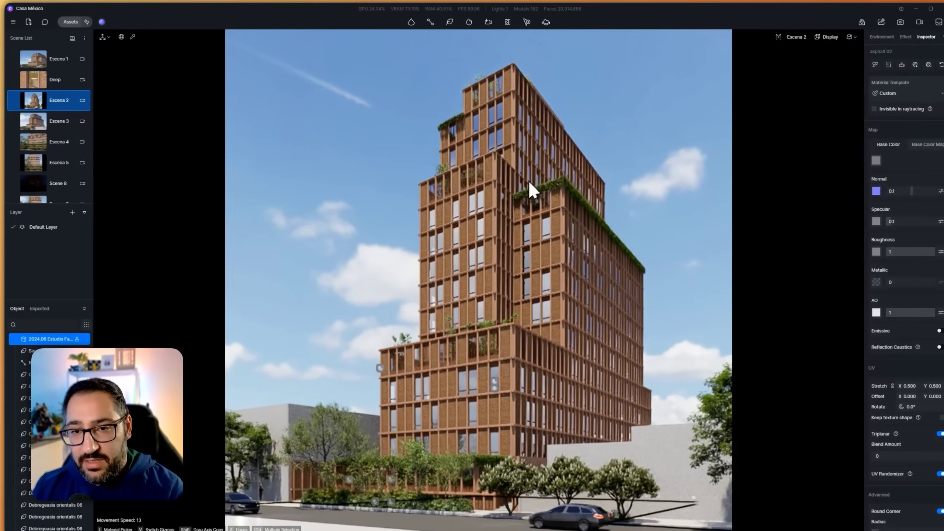
key("p")
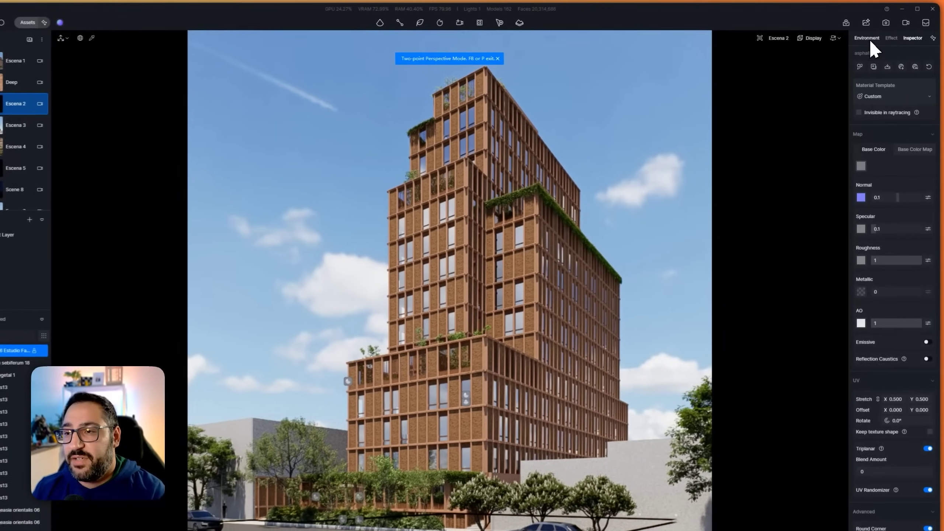
left_click(869, 36)
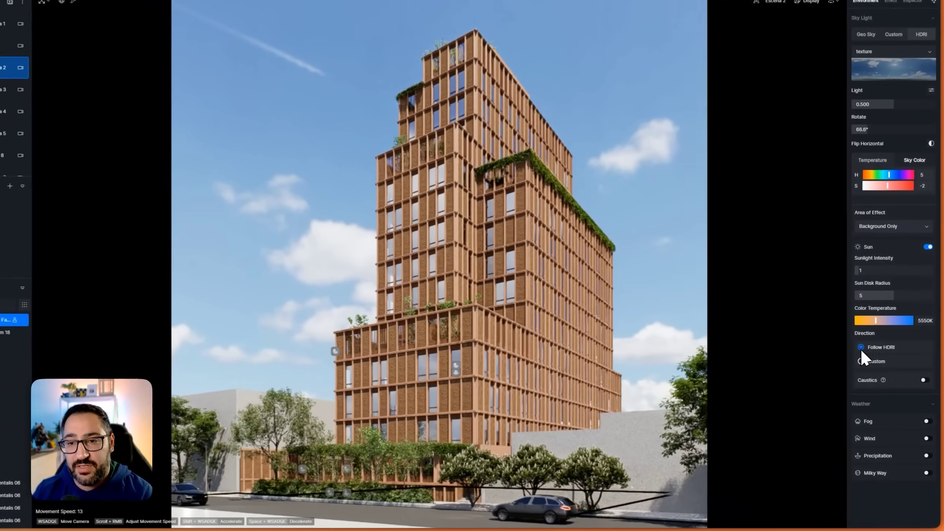
left_click(865, 359)
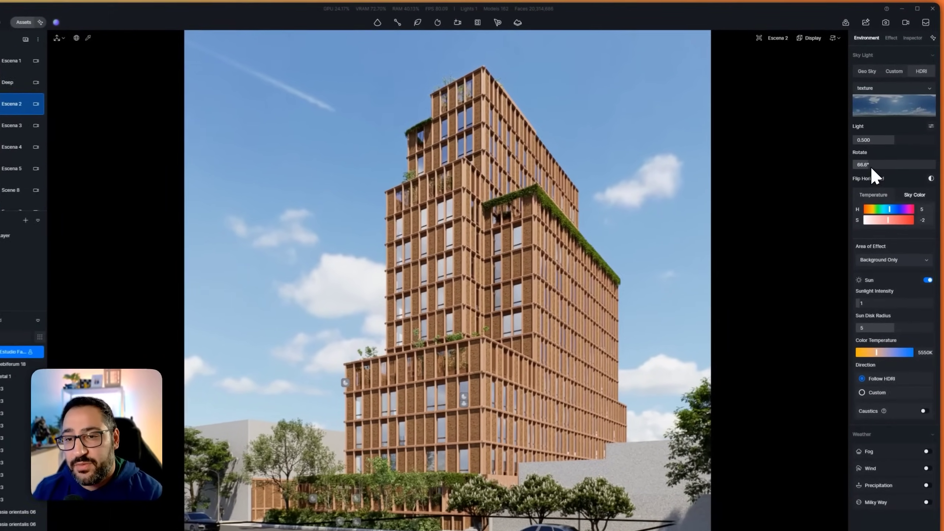
left_click_drag(871, 157, 814, 188)
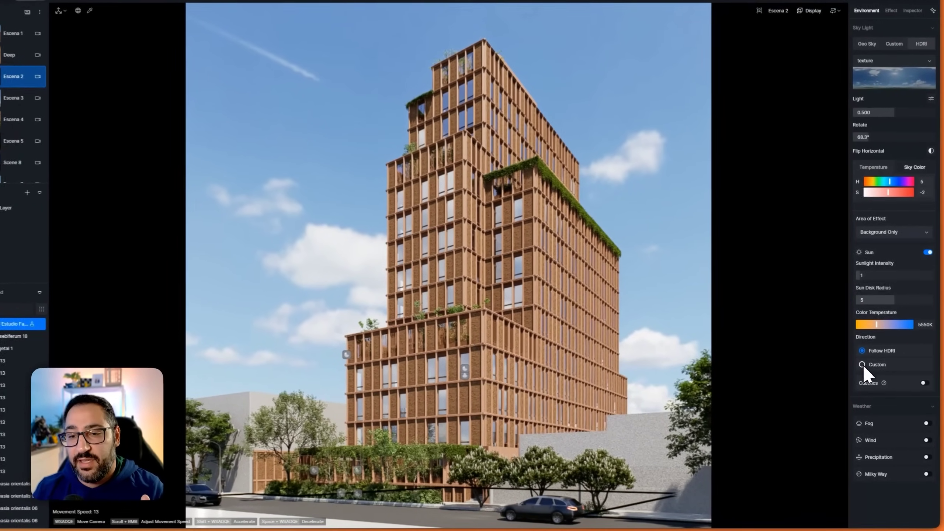
Switch the sun direction to Custom and set its altitude to 76.8 and azimuth to 84.8
left_click(876, 372)
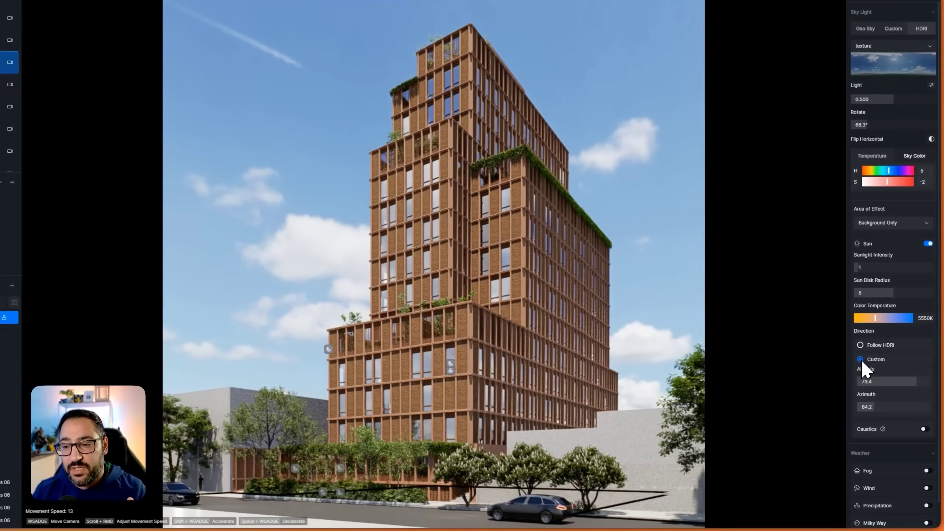
mouse_move(880, 401)
left_mouse_down()
mouse_move(897, 410)
mouse_move(863, 408)
mouse_move(873, 410)
left_mouse_up()
mouse_move(910, 387)
left_mouse_down()
mouse_move(877, 380)
mouse_move(914, 385)
left_mouse_up()
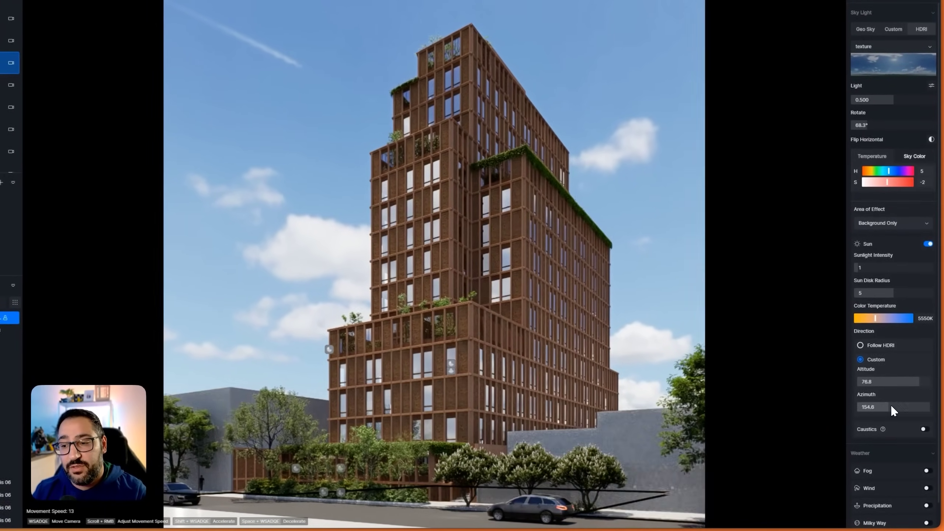
left_click_drag(882, 407, 875, 411)
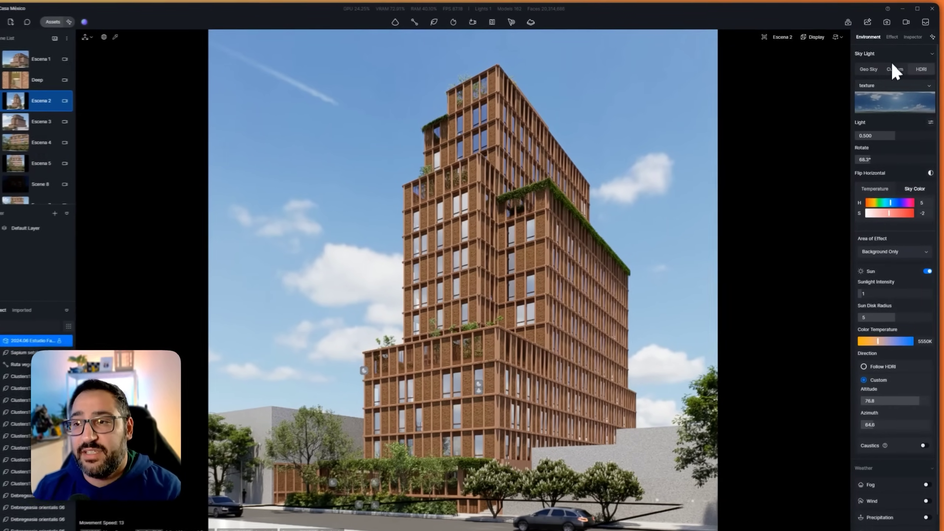
Open the scene's Color Grading effect settings and check the Color Grading widget in the preferences
left_click(892, 36)
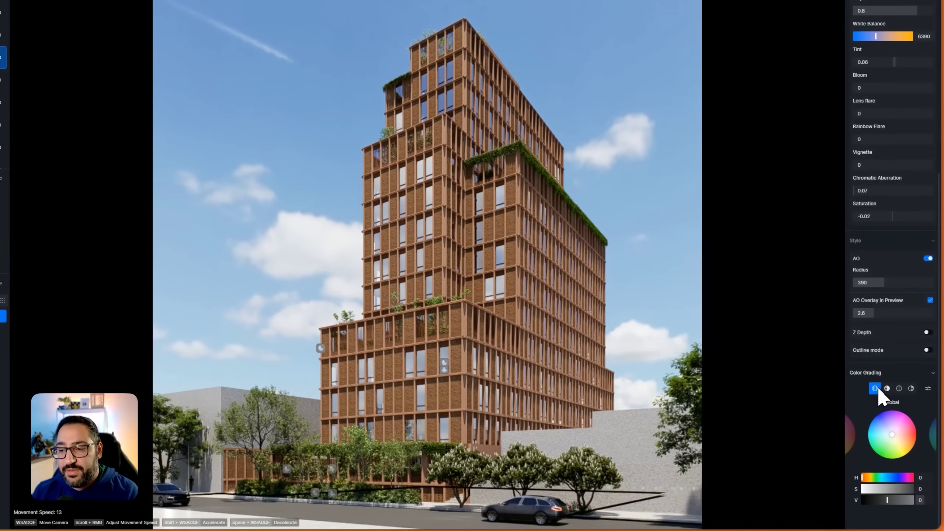
left_click(897, 423)
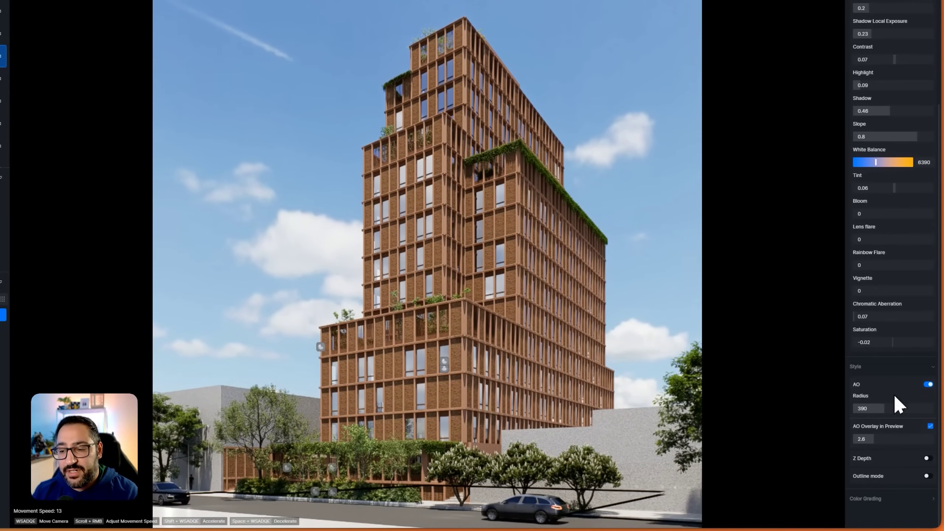
left_click(888, 498)
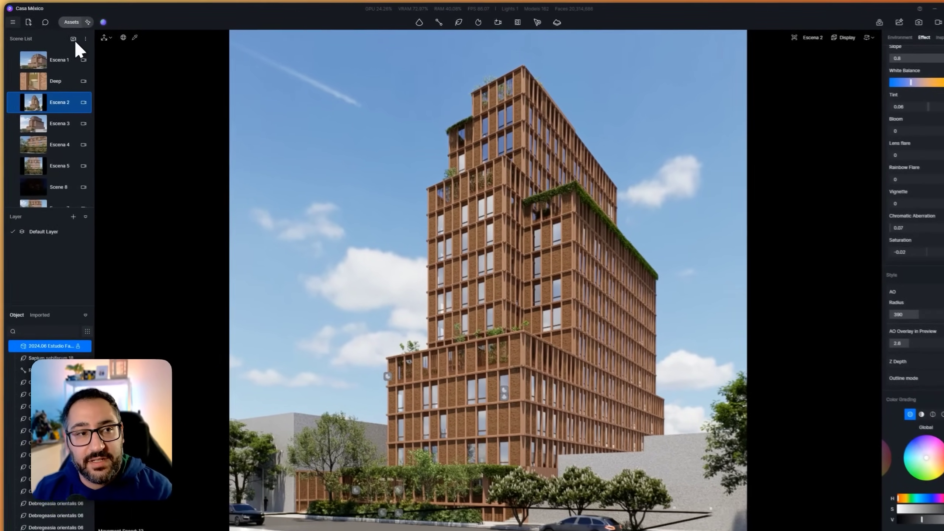
left_click(13, 21)
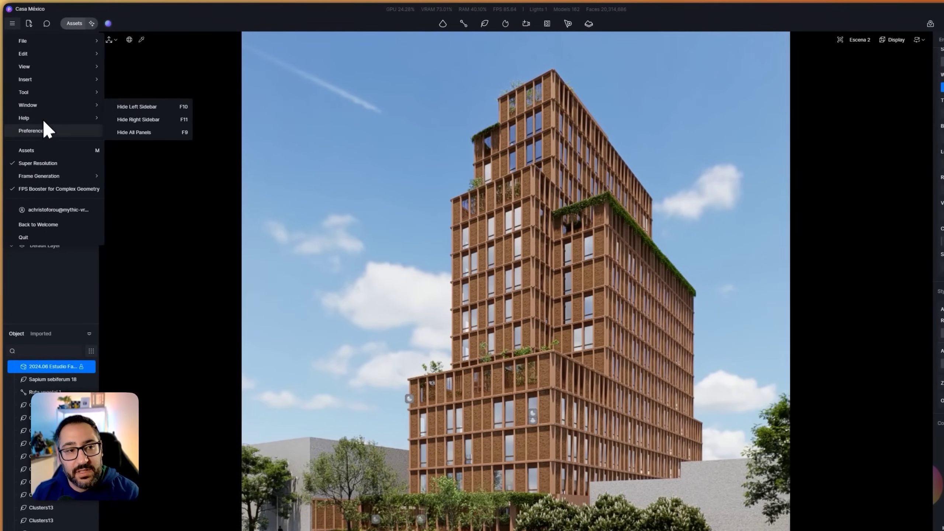
left_click(32, 130)
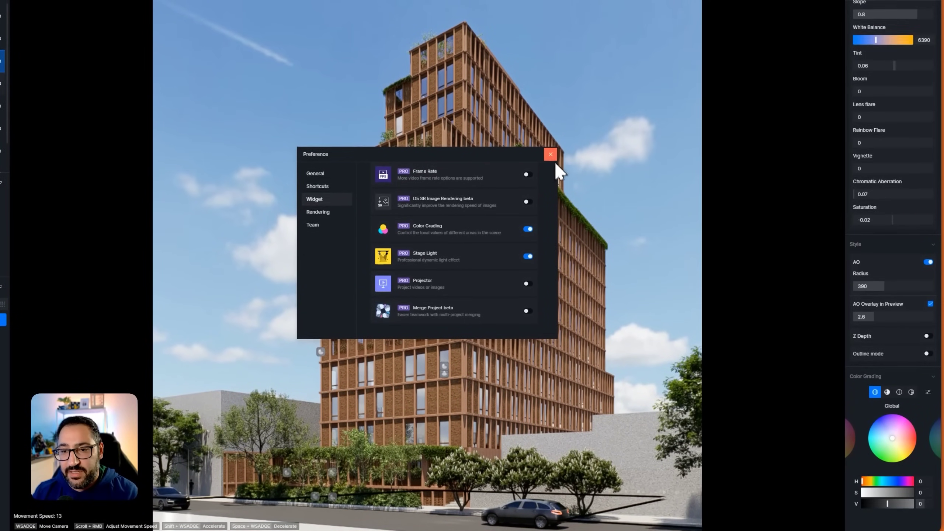
left_click(550, 150)
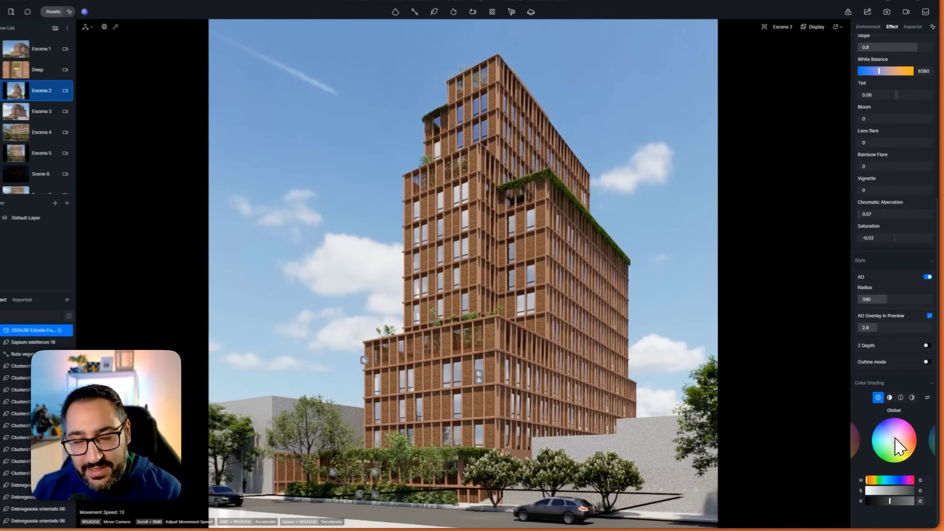
Test a purple global color grade and reset it, and shift the shadows grade to hue 191 and saturation 63
left_click_drag(896, 442, 895, 424)
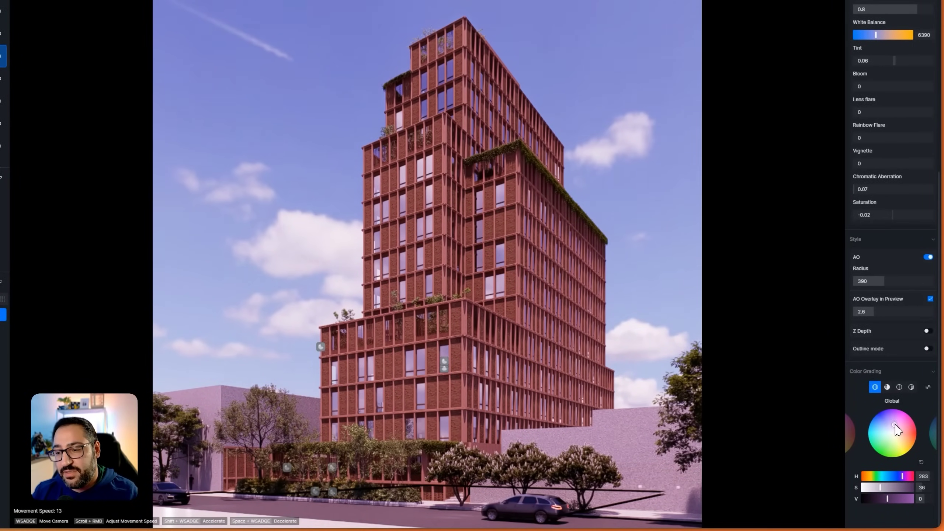
left_click(921, 461)
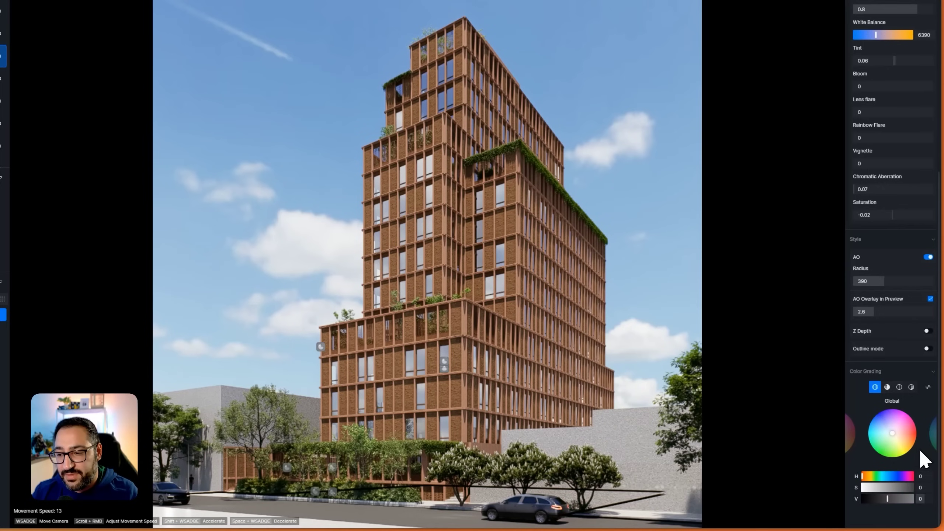
left_click(887, 387)
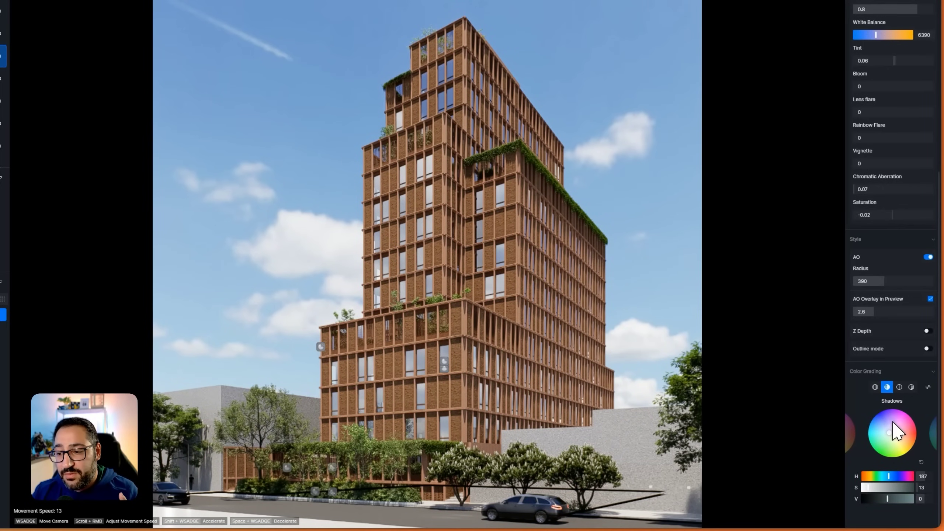
mouse_move(889, 427)
left_mouse_down()
mouse_move(886, 416)
mouse_move(911, 421)
mouse_move(901, 407)
mouse_move(877, 417)
mouse_move(896, 432)
left_mouse_up()
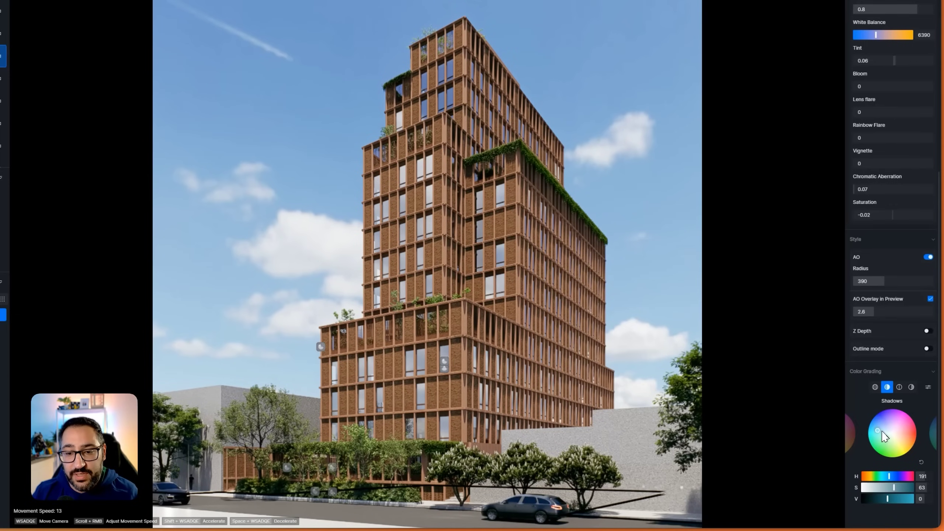
Review the color grading wheels for midtones and highlights and collapse the Color Grading settings
left_click(899, 388)
left_click(911, 388)
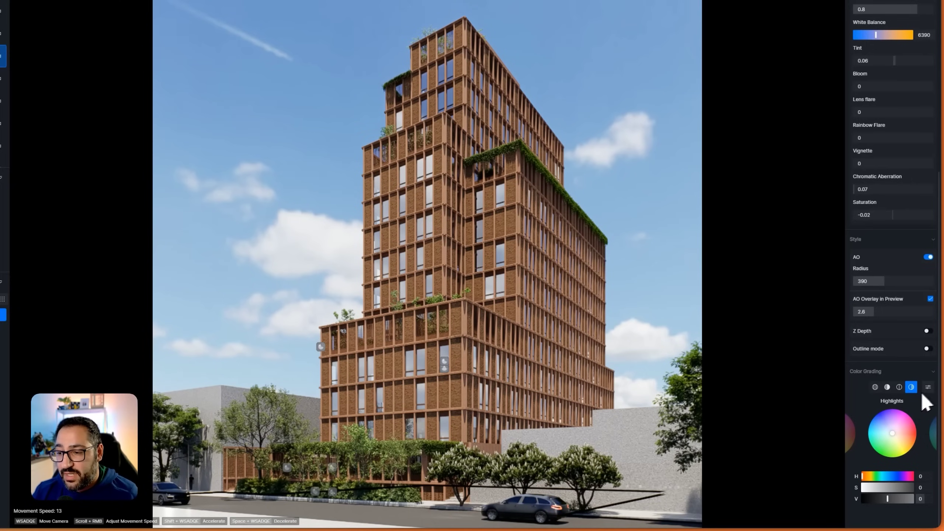
left_click(928, 387)
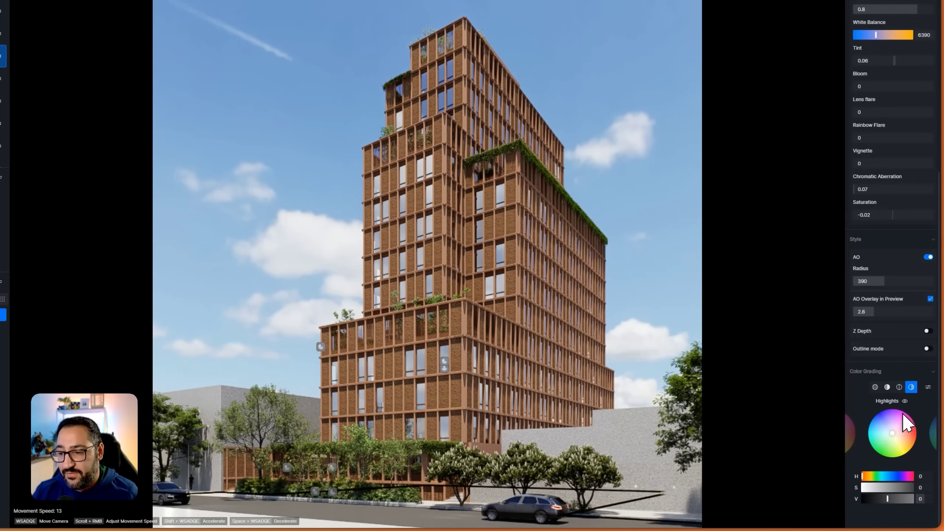
left_click(928, 371)
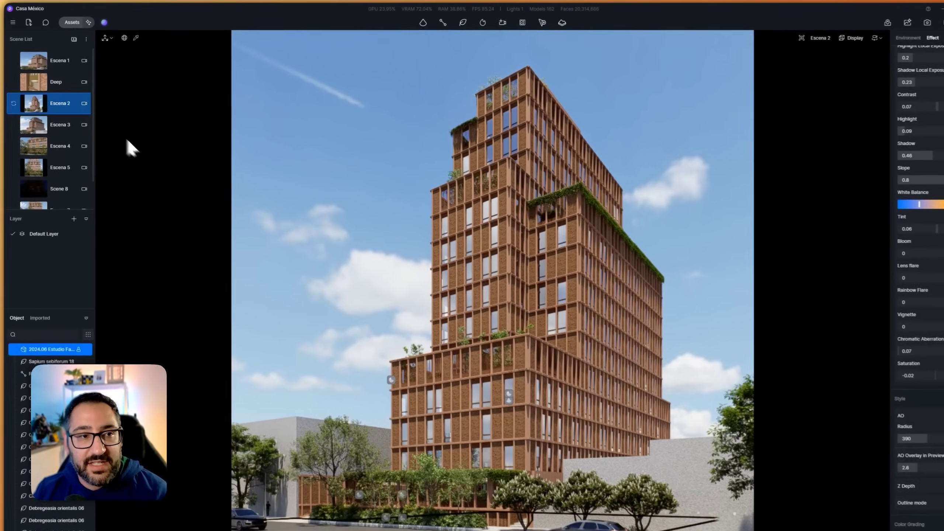
Open the Deep scene and move the camera through the window glass and back out to examine the room's lit floor
left_click(63, 79)
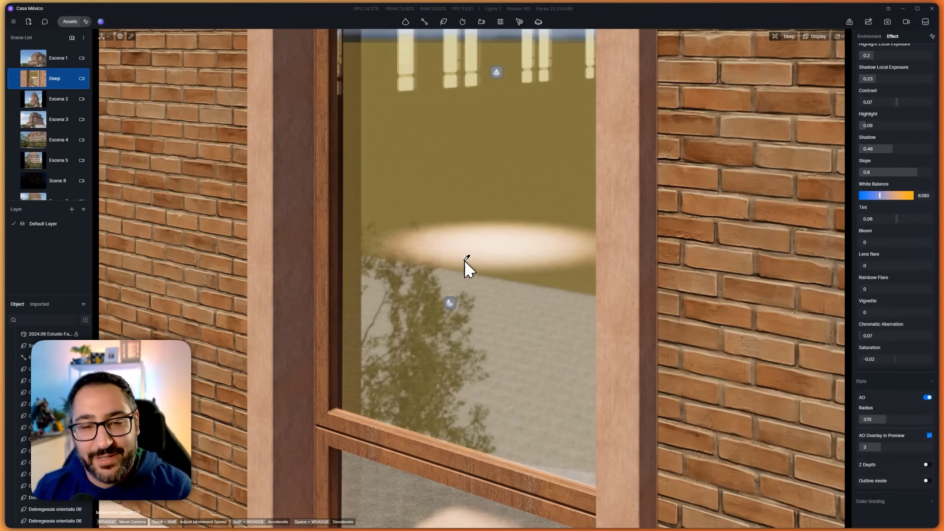
scroll(498, 218, "up", 10)
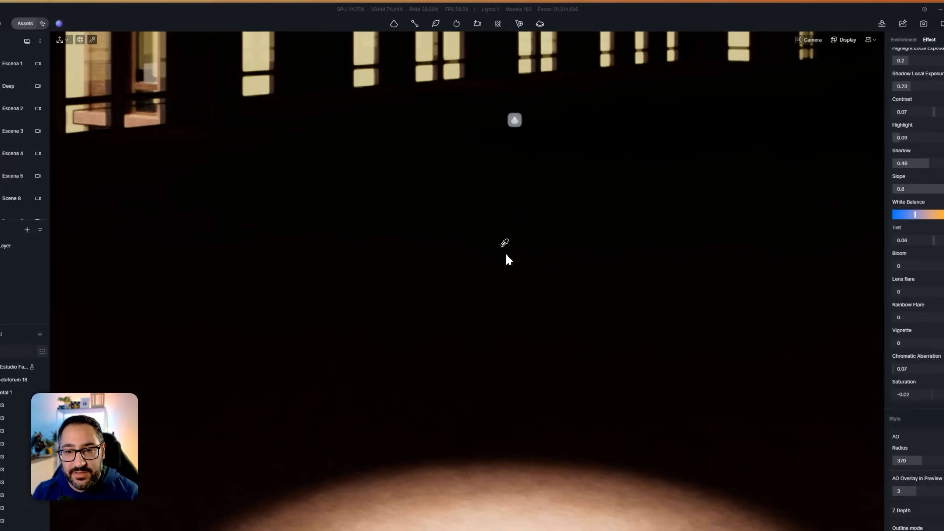
right_click_drag(458, 212, 420, 398)
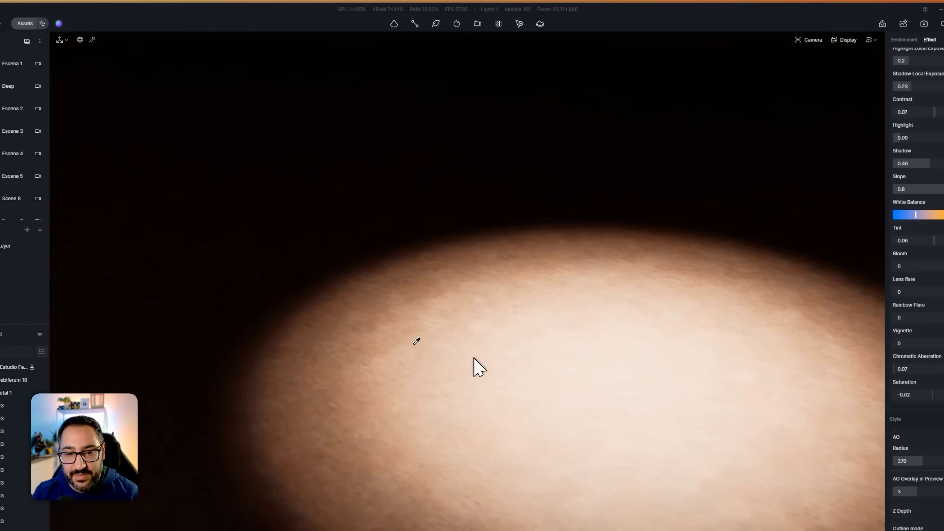
right_click_drag(474, 358, 456, 141)
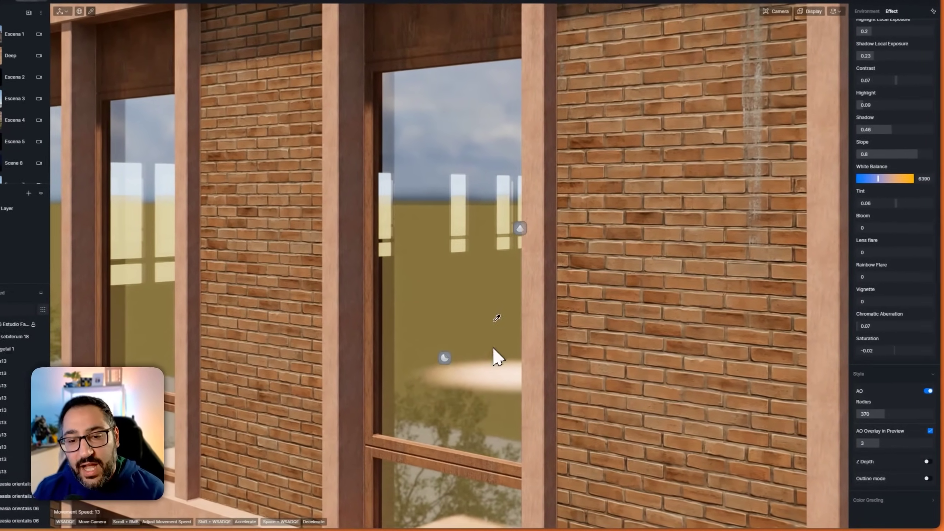
key("w")
right_click_drag(513, 359, 533, 388)
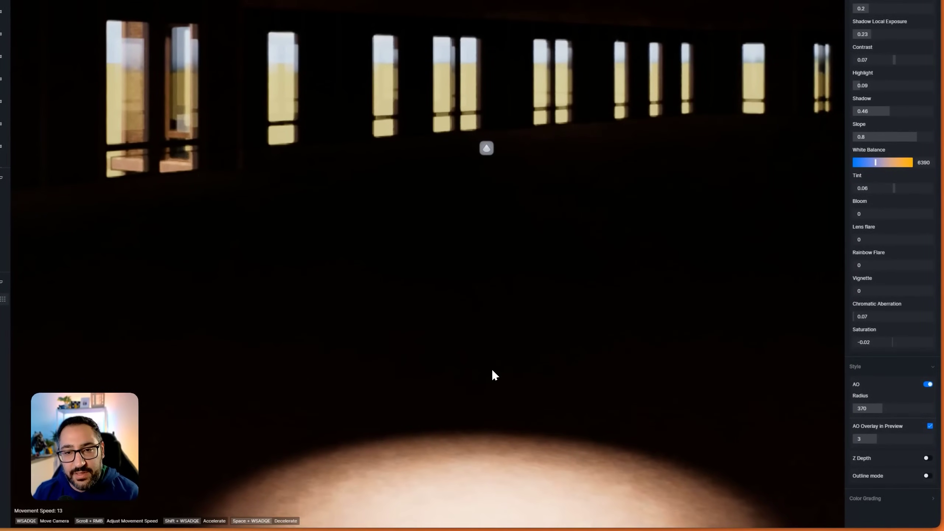
key("s")
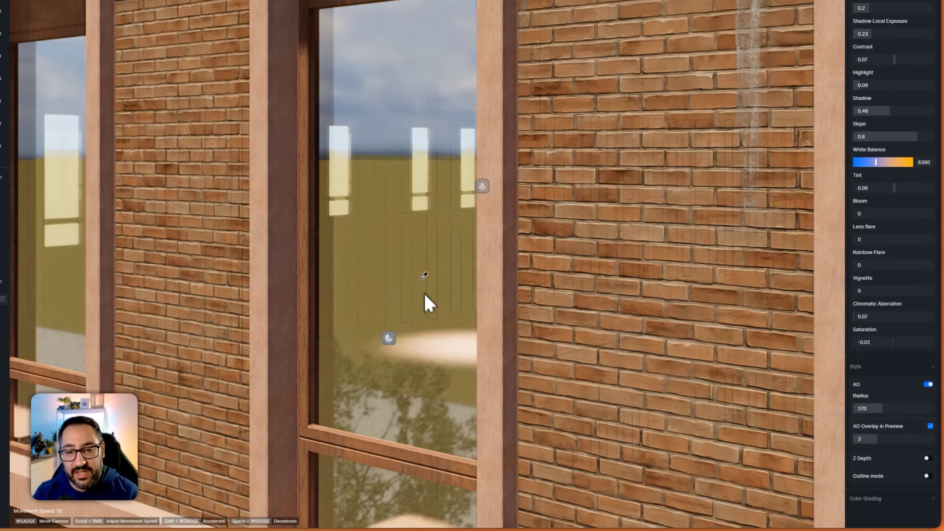
Select the window's glass material and the m_Bricks_A01_1m1 material behind it, and clear the selection
left_click(422, 278)
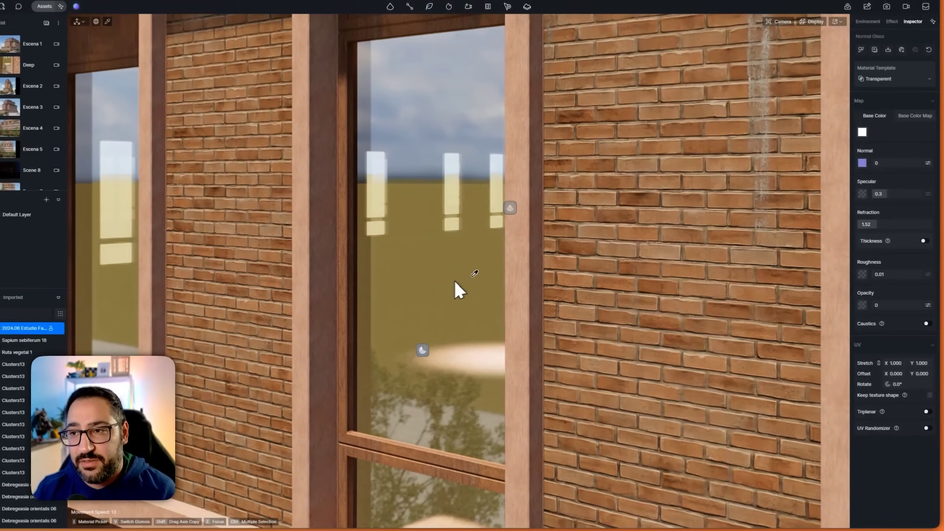
left_click(790, 151)
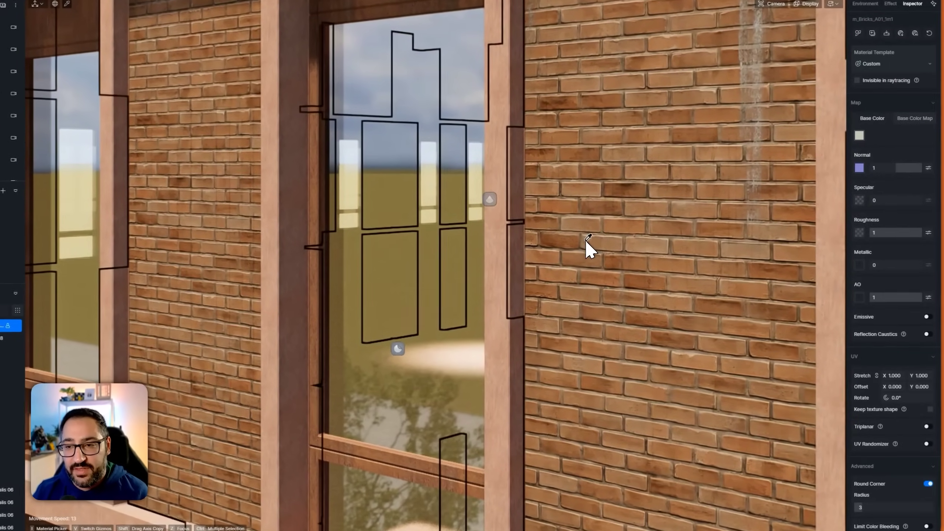
right_click_drag(520, 256, 507, 311)
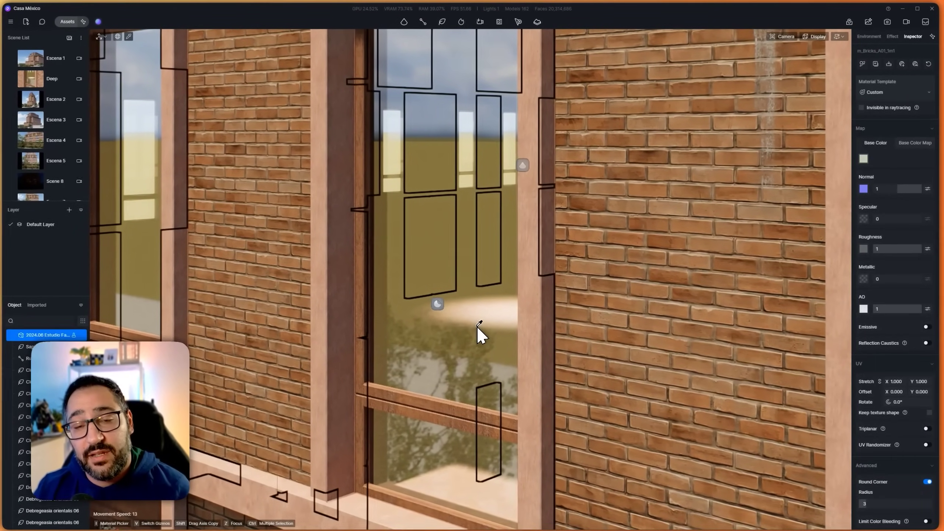
key("Escape")
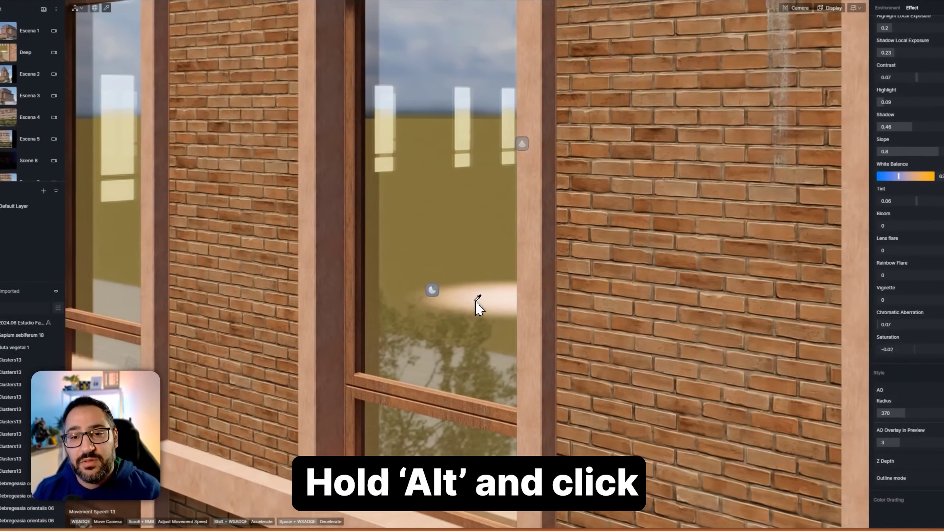
Pick the m_Stucco_D01_50cm1 material through the window glass and inspect its base color and the interior floor up close
left_click(477, 308, "alt")
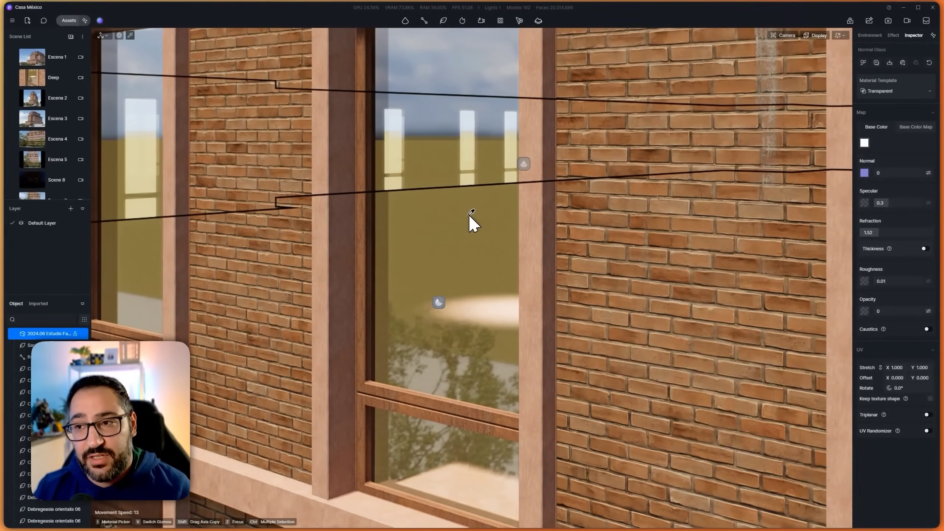
left_click(785, 179)
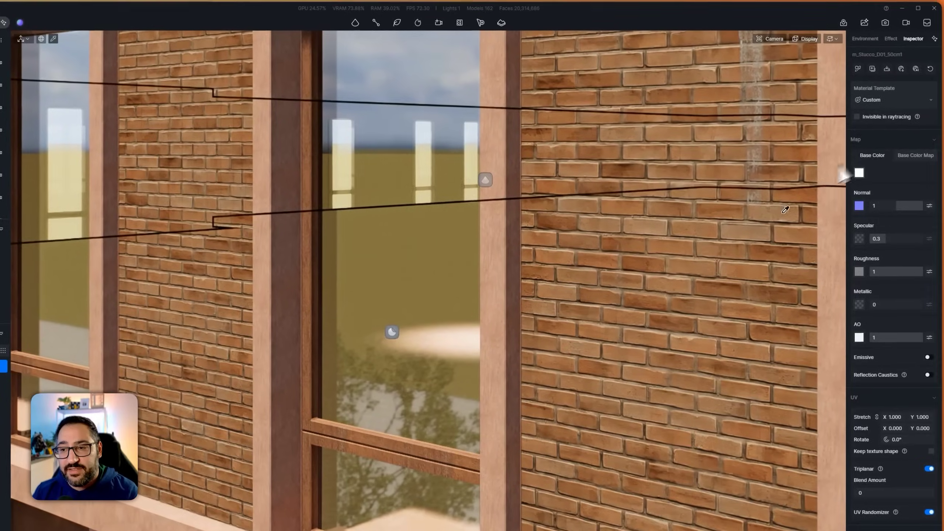
scroll(599, 264, "up", 3)
scroll(571, 296, "up", 5)
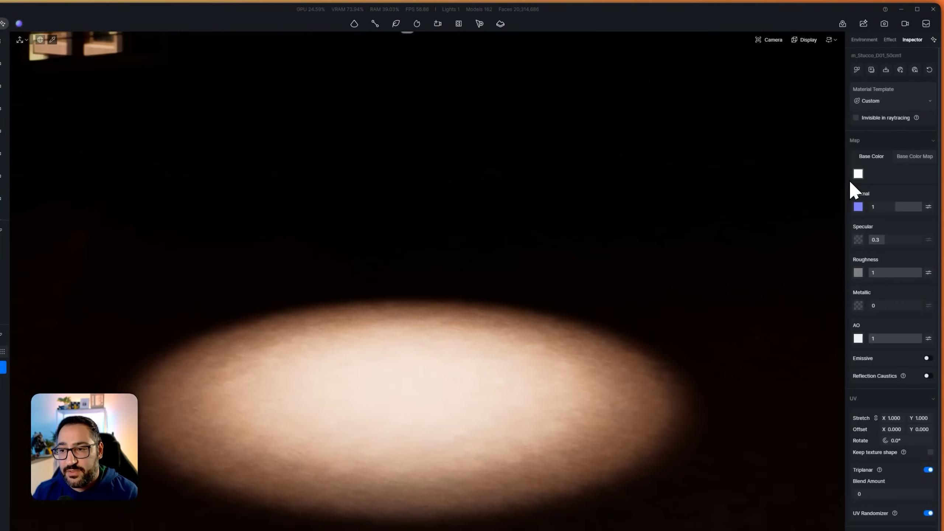
left_click(858, 174)
left_click_drag(866, 205, 754, 200)
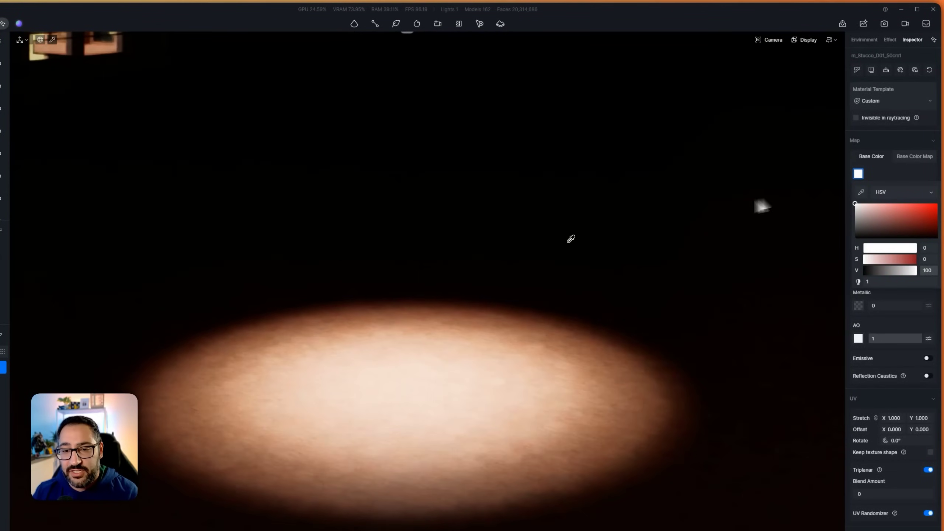
scroll(522, 189, "down", 6)
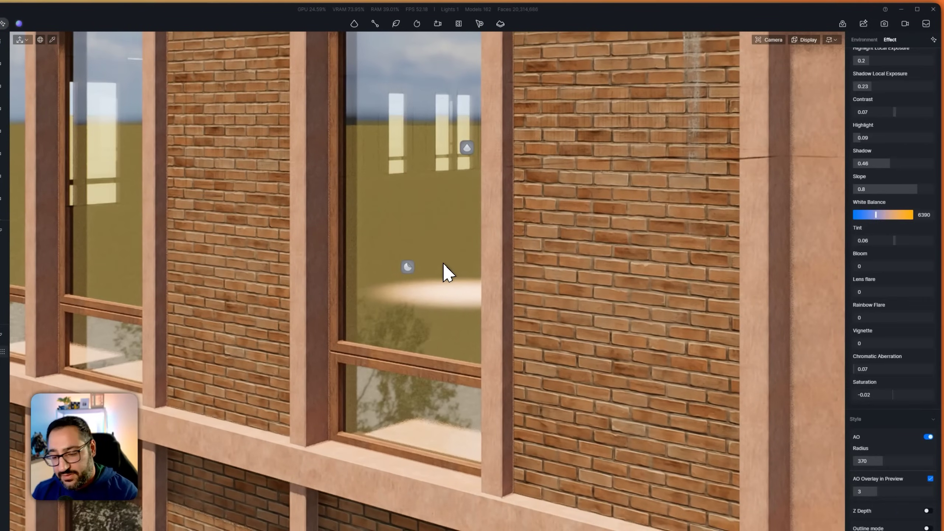
Pick the stucco material behind the window glass again and set its base color to hue 0, saturation 2 and value 93
left_click(431, 212)
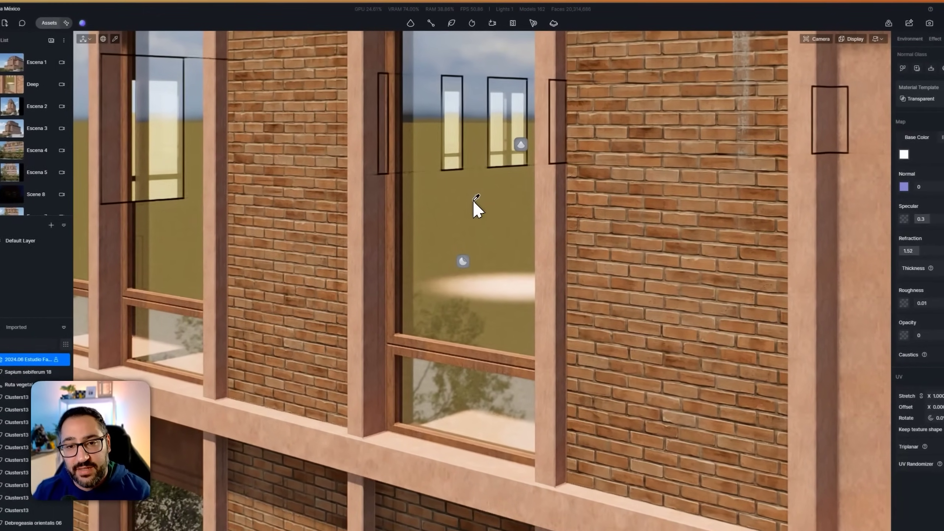
left_click(699, 165)
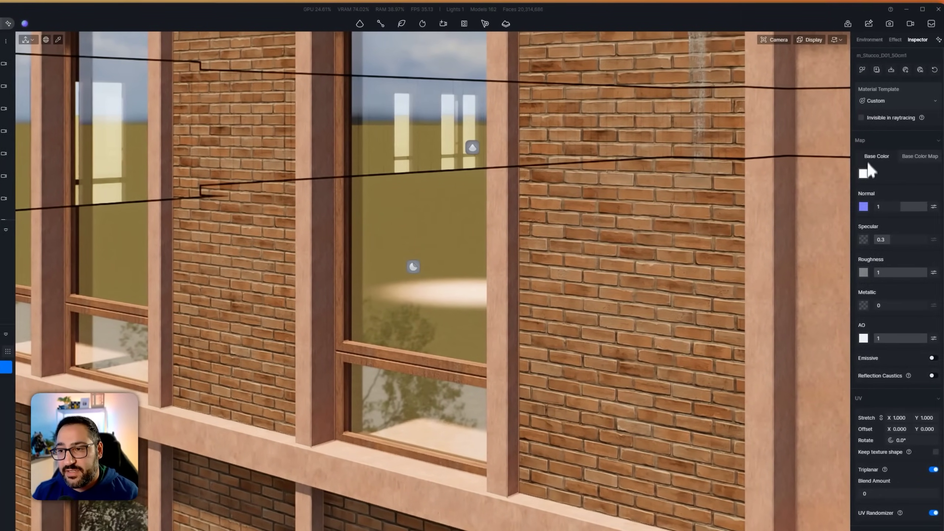
left_click(904, 170)
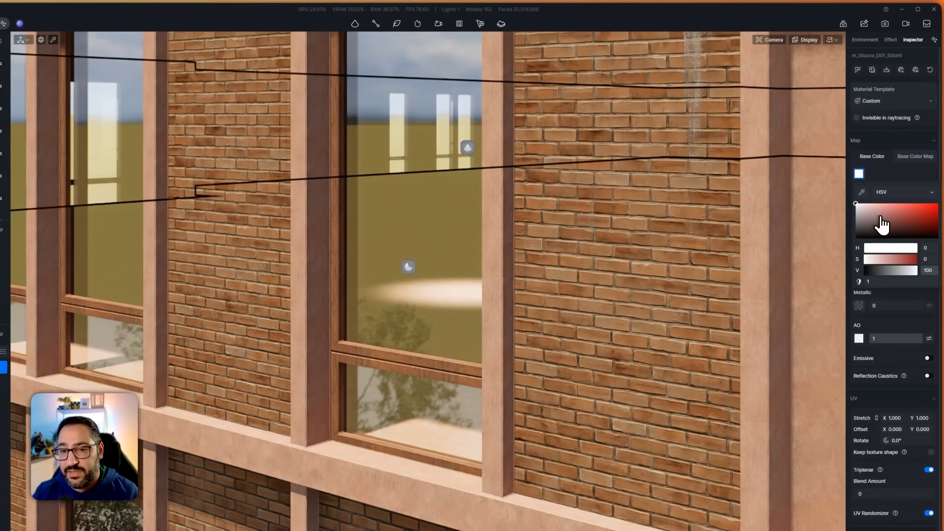
left_click_drag(882, 225, 859, 246)
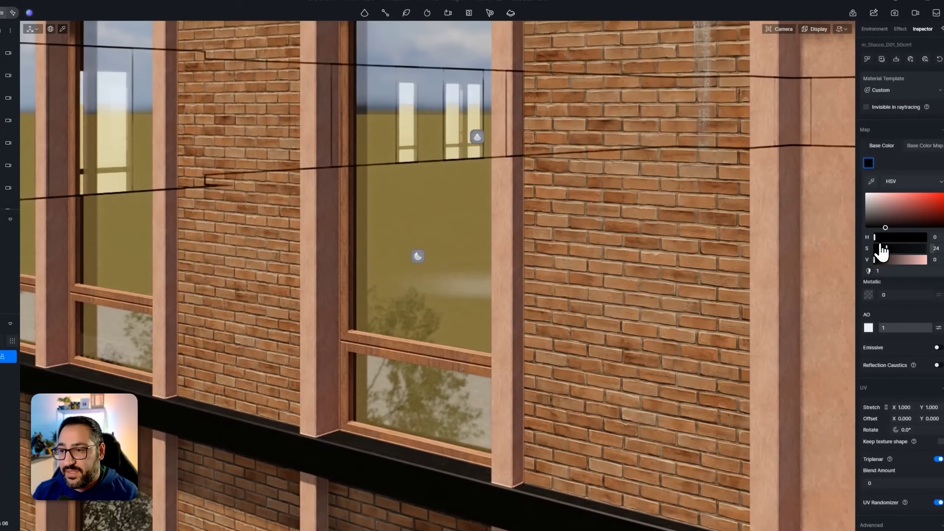
left_click(925, 167)
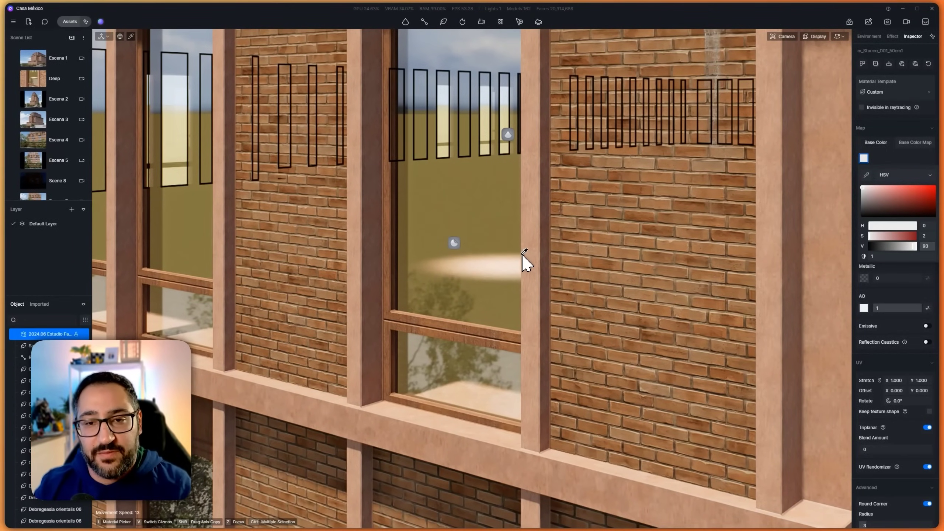
scroll(504, 272, "up", 5)
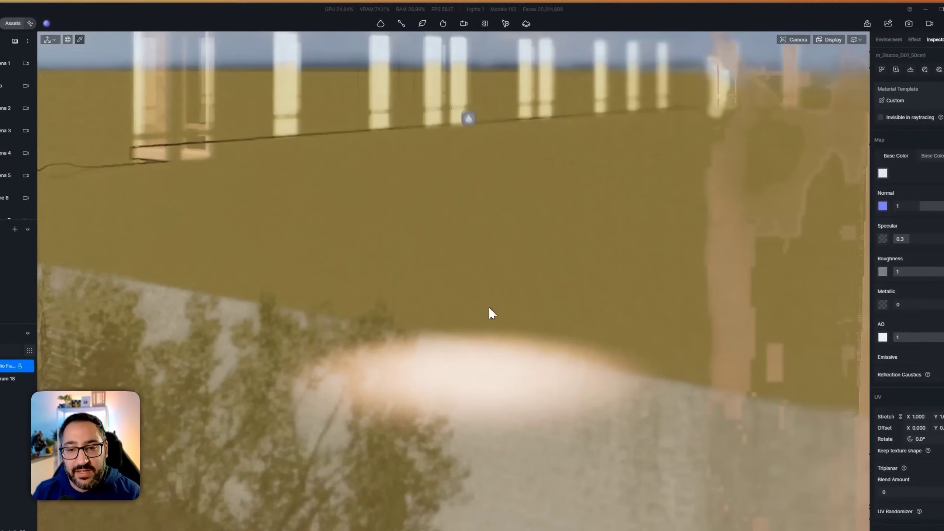
scroll(489, 309, "down", 5)
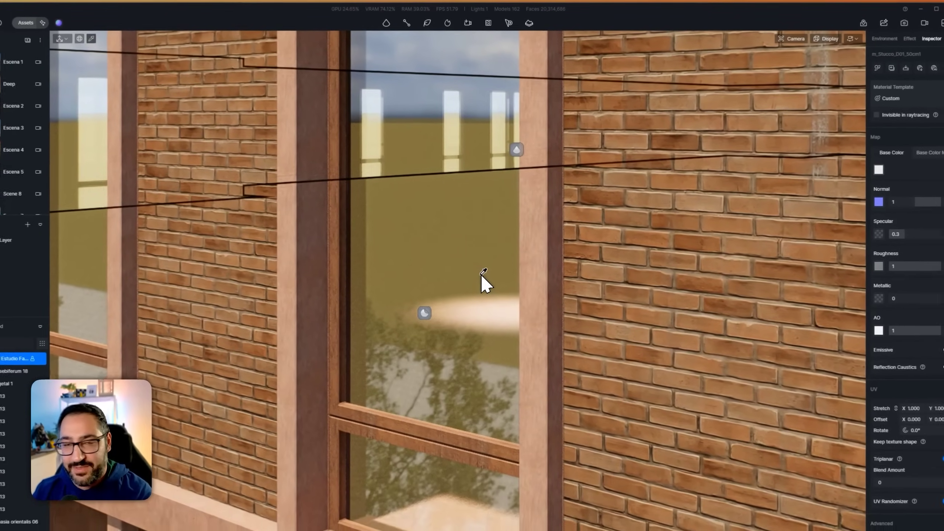
Clear the stucco material selection, back away from the window, and hide the viewport statistics
key("Escape")
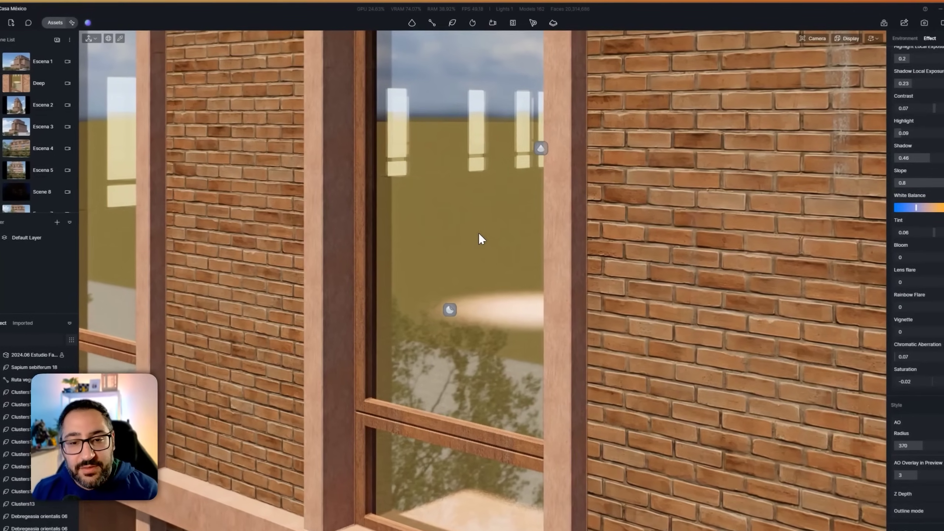
scroll(478, 234, "down", 5)
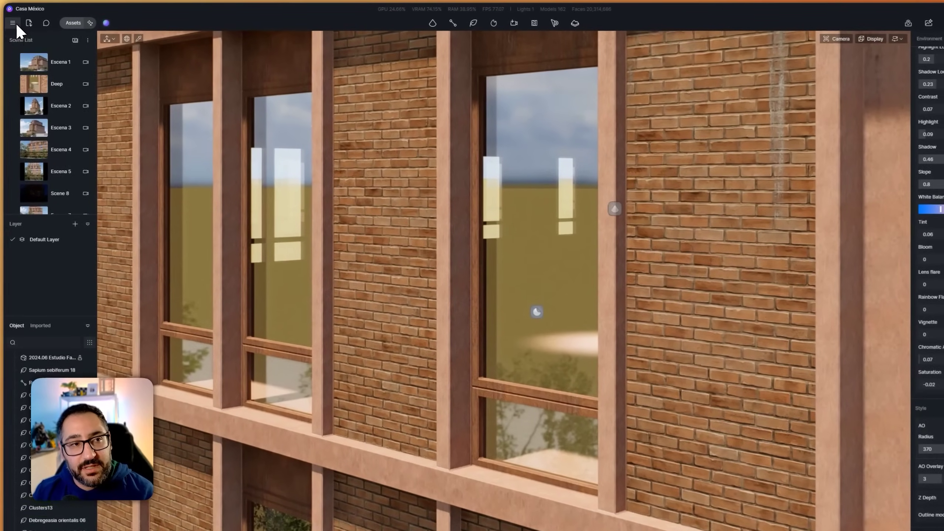
left_click(14, 21)
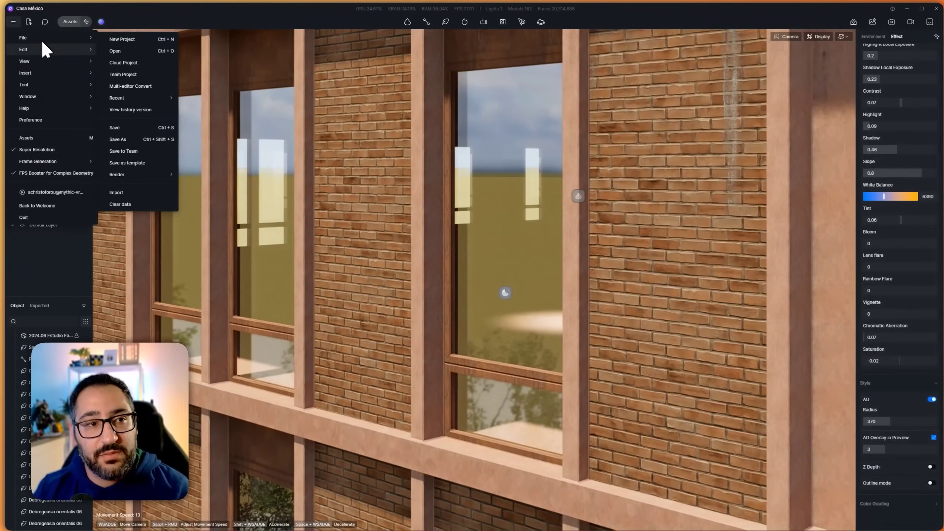
mouse_move(52, 69)
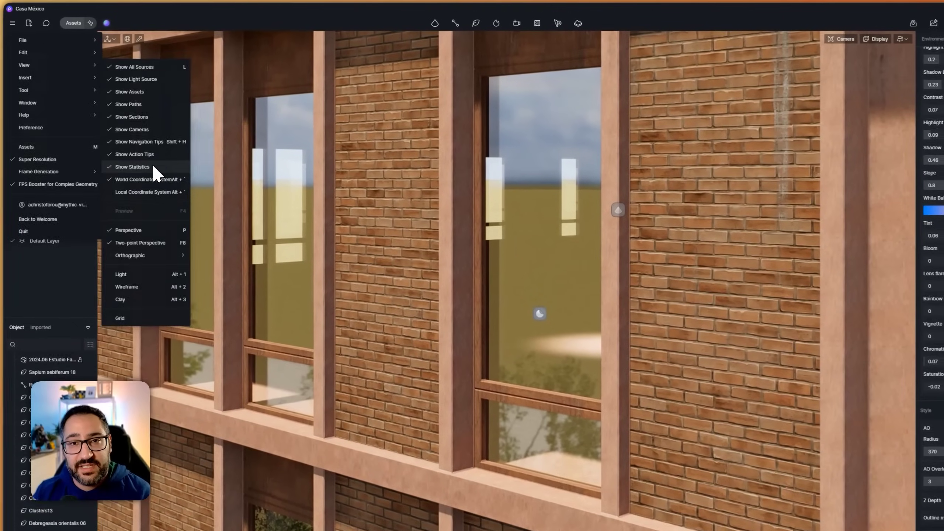
left_click(145, 155)
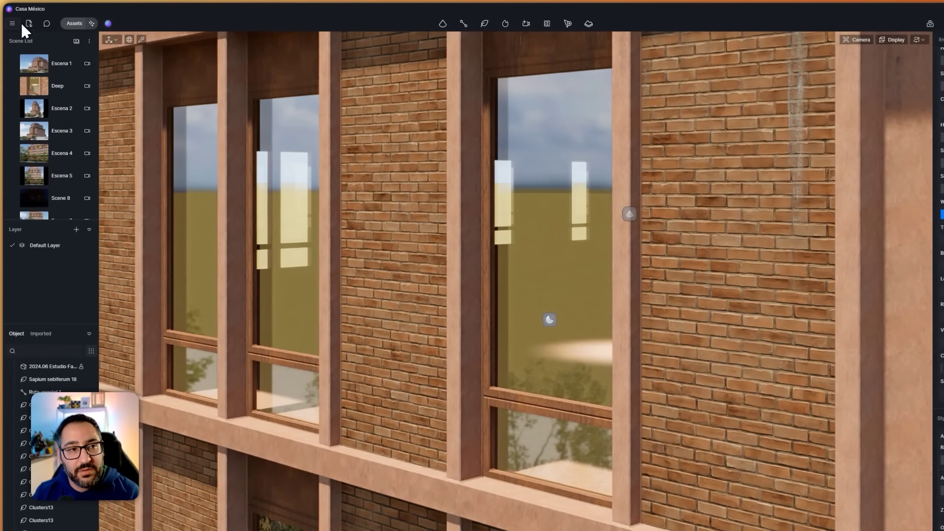
Turn the viewport statistics display back on
left_click(13, 24)
mouse_move(51, 68)
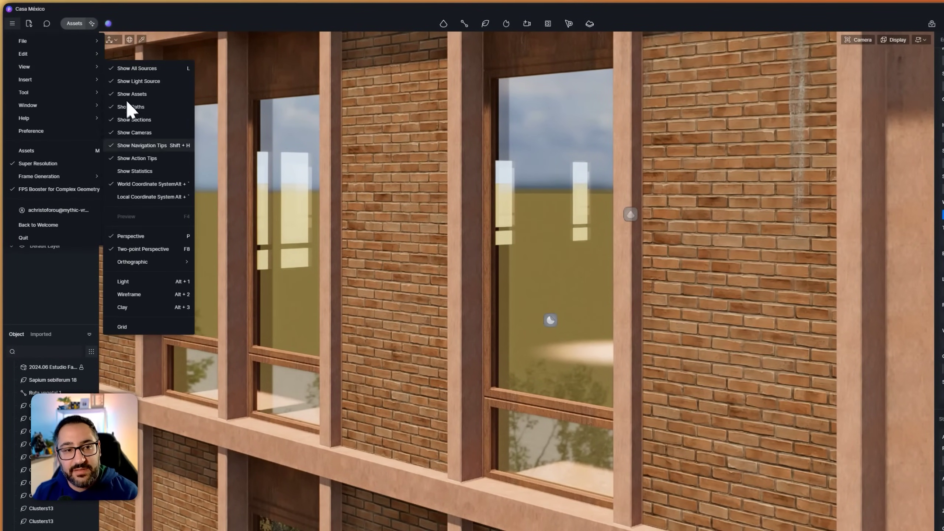
left_click(174, 171)
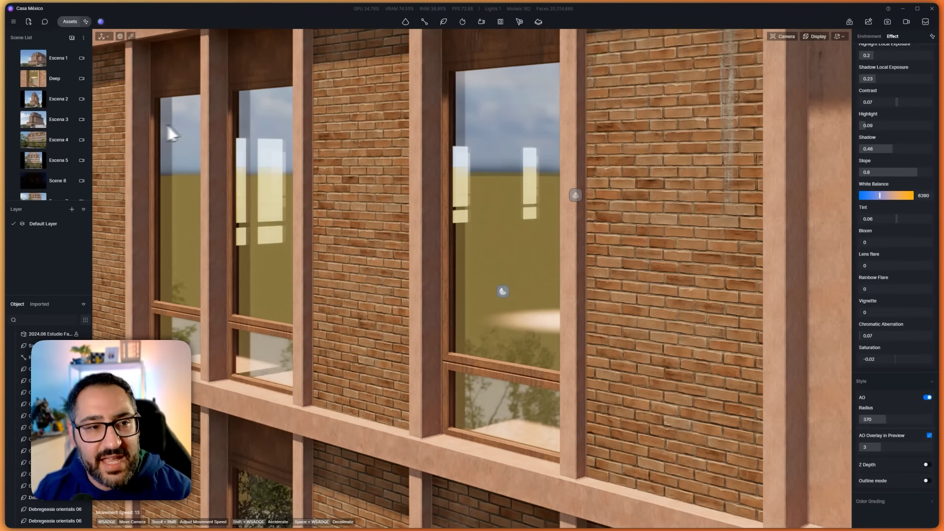
Open the Escena 2 scene and bring up the Motion Blur effect settings for the preview image in AI Post-Processing
left_click(63, 106)
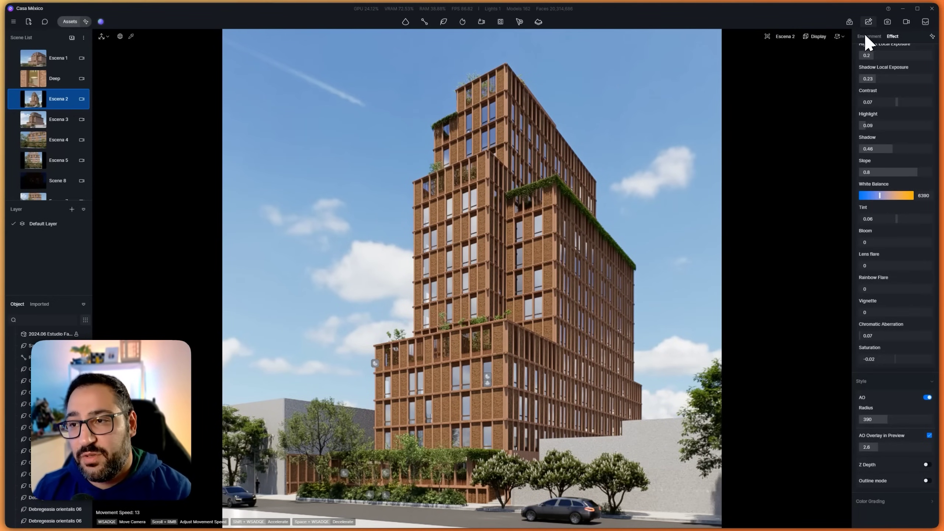
left_click(867, 23)
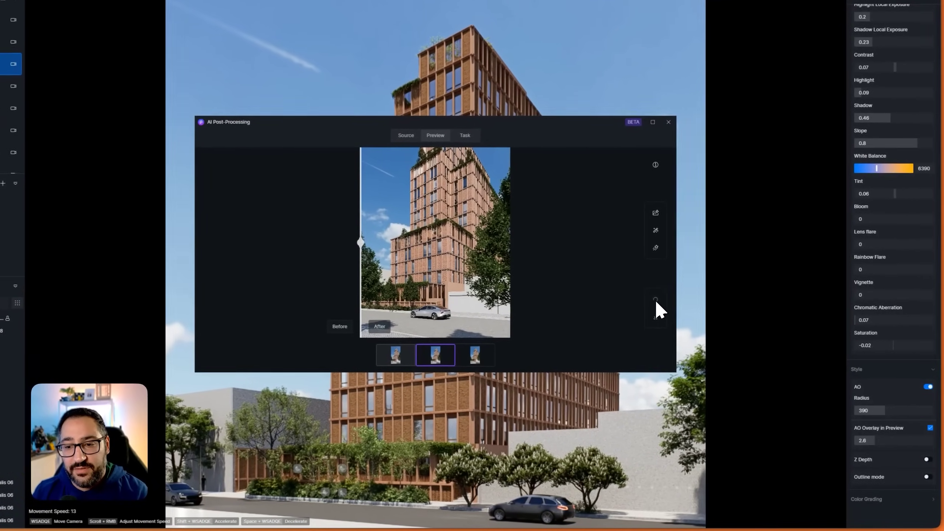
left_click(675, 316)
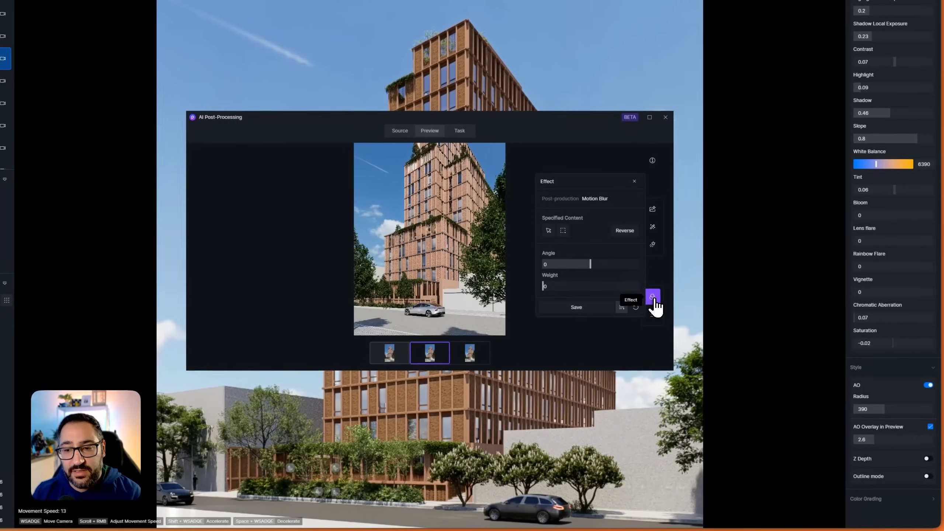
left_click(562, 196)
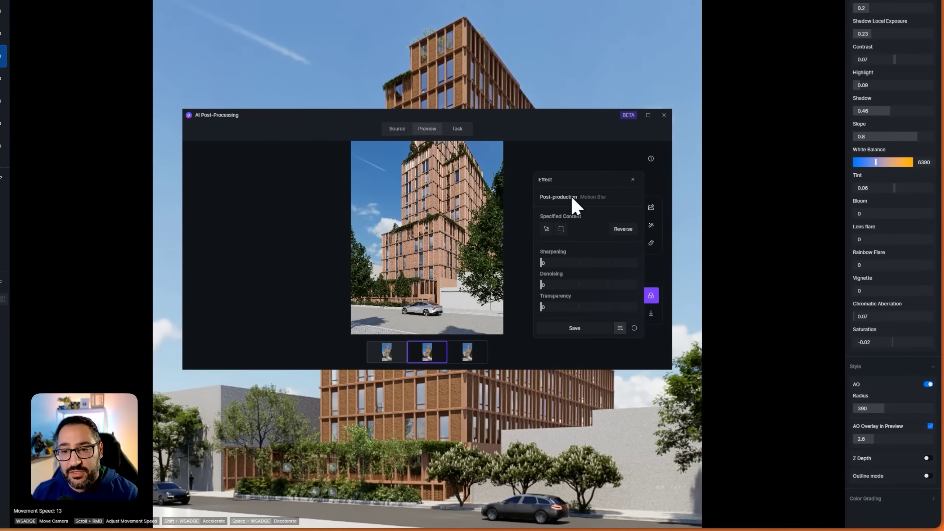
left_click(601, 196)
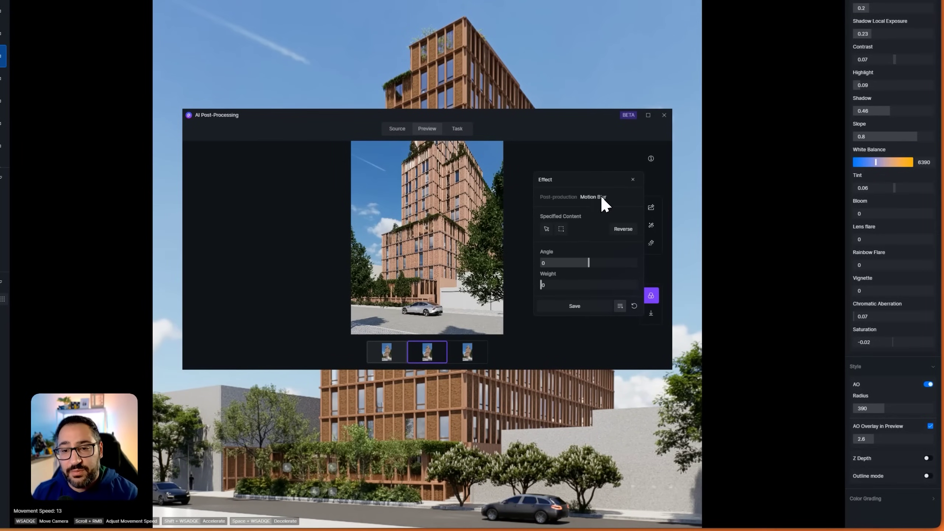
Box-select the car on the road in the preview image and set its motion blur weight to 45
left_click(561, 229)
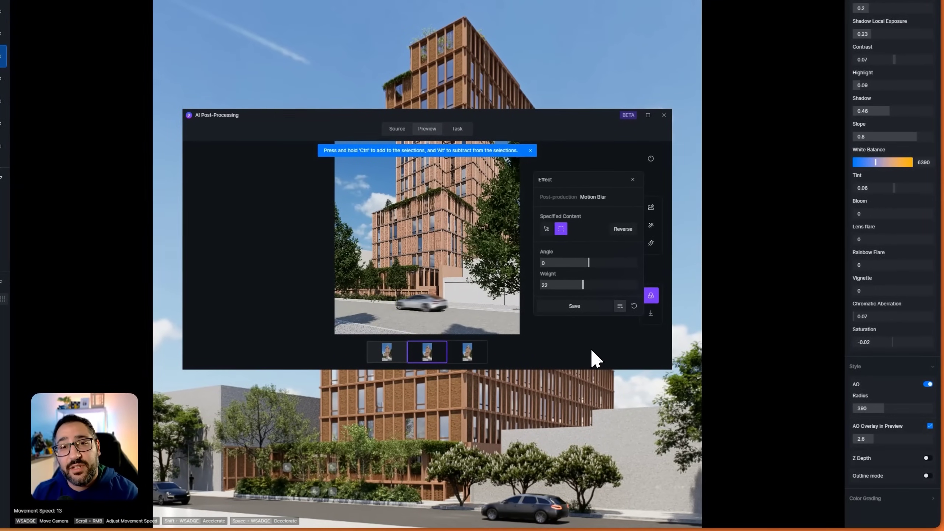
left_click(547, 229)
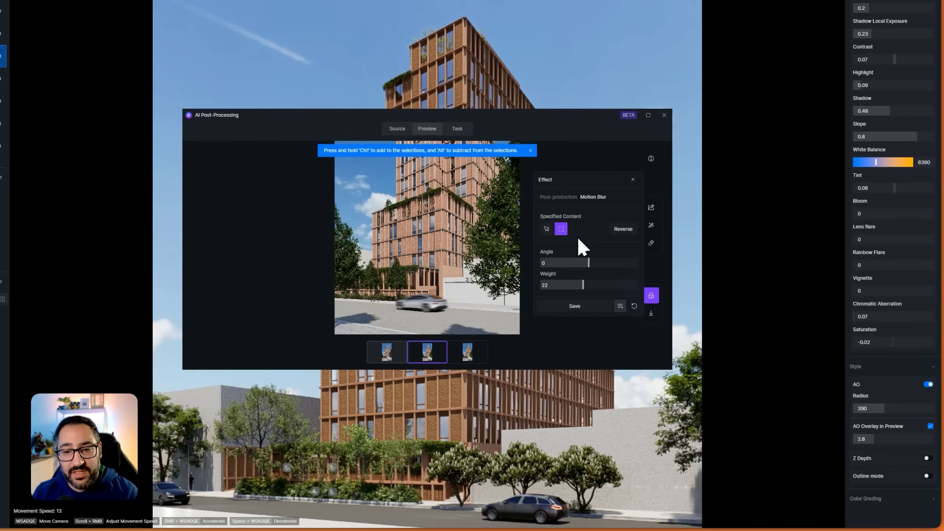
left_click_drag(583, 285, 627, 285)
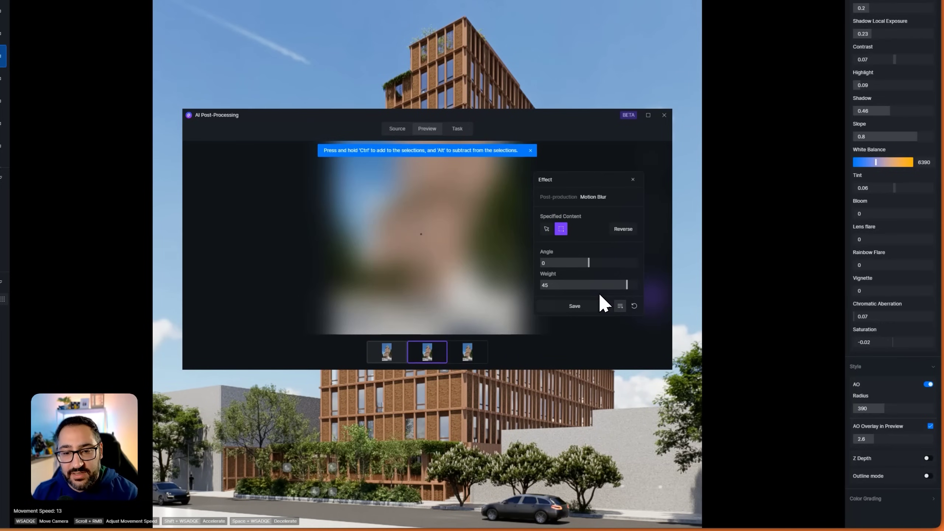